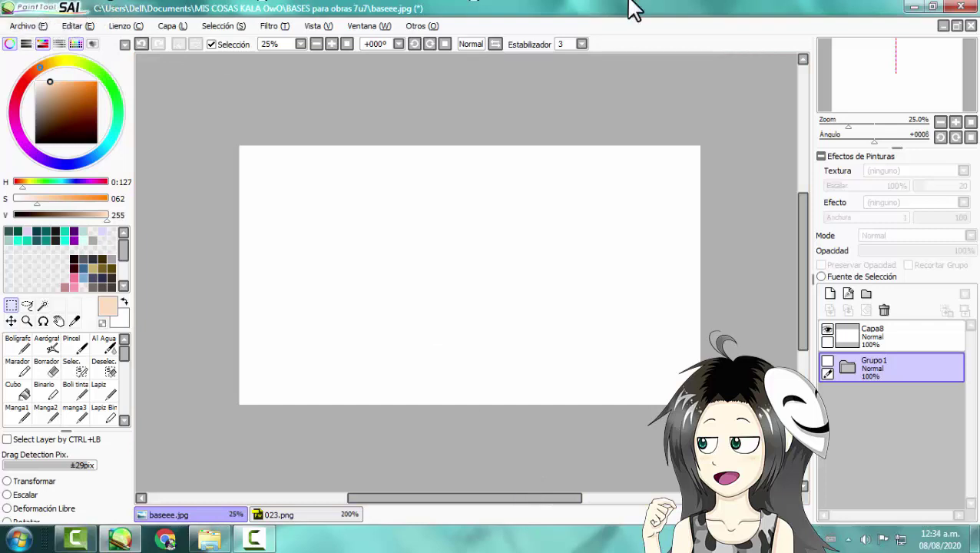
Step: Try to open the sketch image baseee.jpg from the BASES para obras 7u7 folder
{"action": "scroll", "coordinate": [492, 180], "scroll_direction": "down", "scroll_amount": 1}
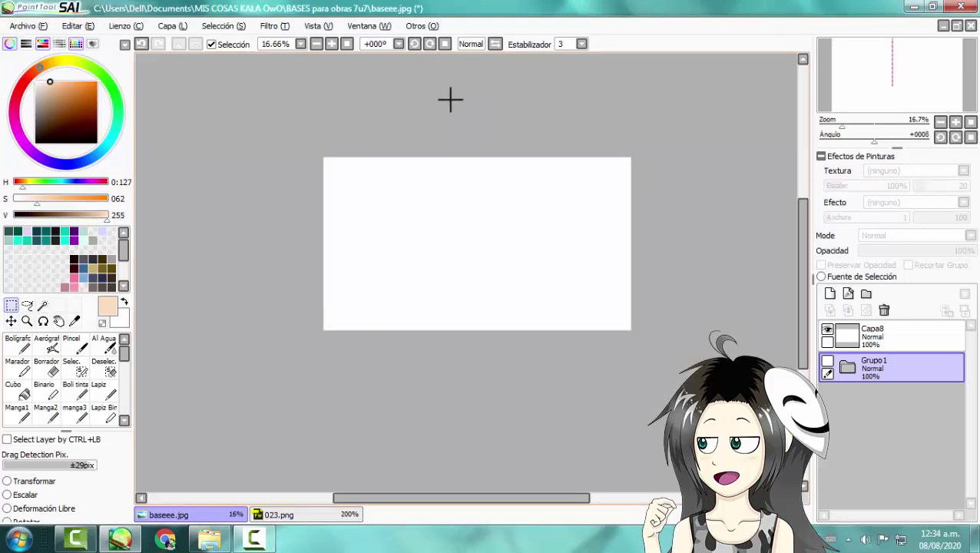
{"action": "scroll", "coordinate": [450, 99], "scroll_direction": "up", "scroll_amount": 1}
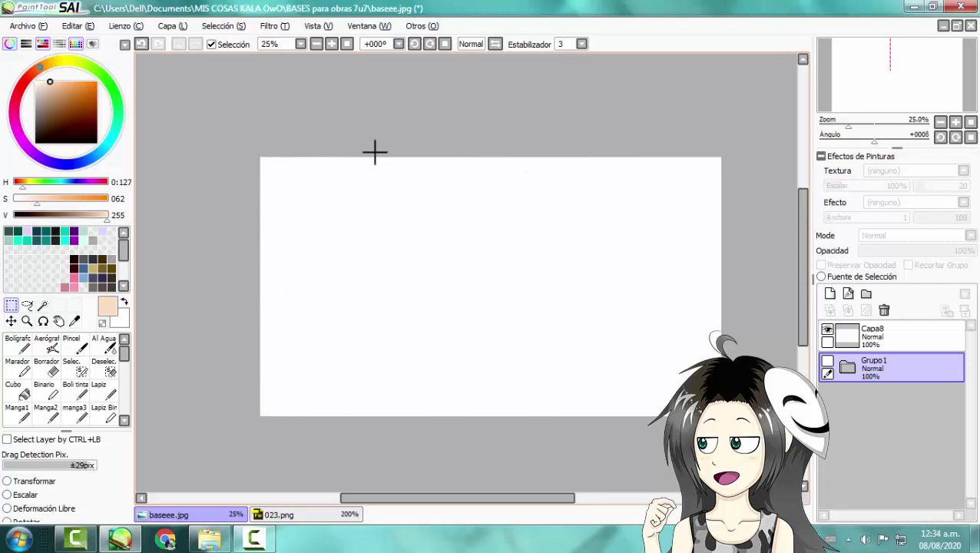
{"action": "left_click", "coordinate": [41, 27]}
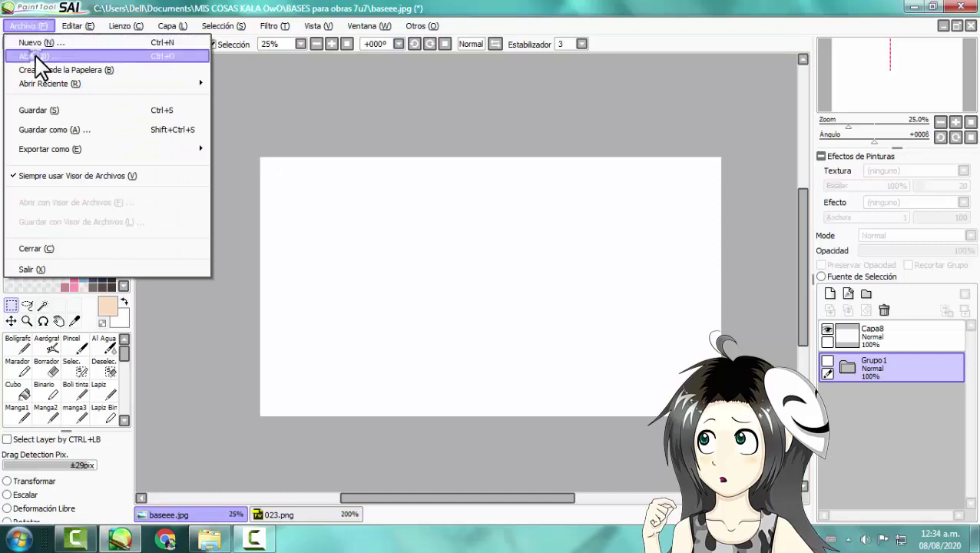
{"action": "left_click", "coordinate": [35, 57]}
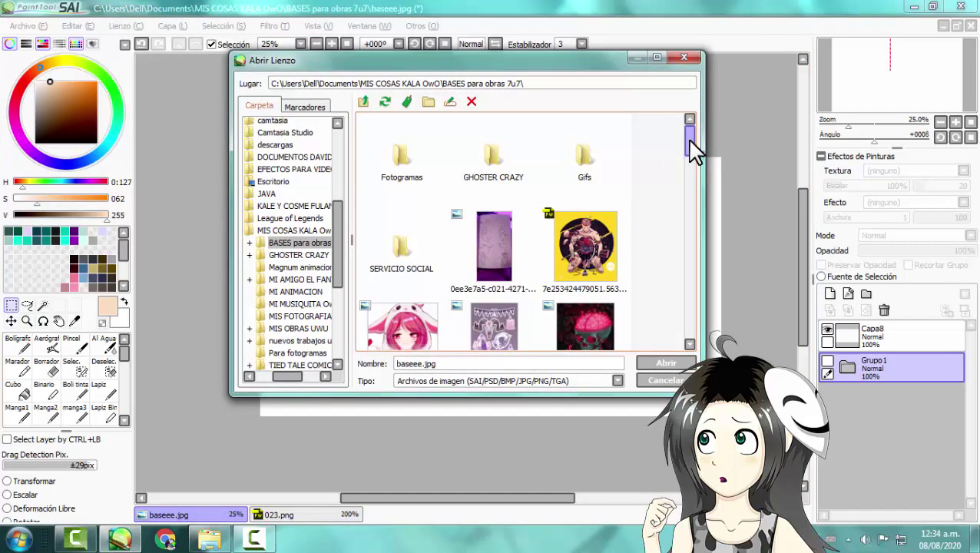
{"action": "left_click_drag", "start_coordinate": [689, 139], "coordinate": [691, 273]}
{"action": "left_click", "coordinate": [414, 273]}
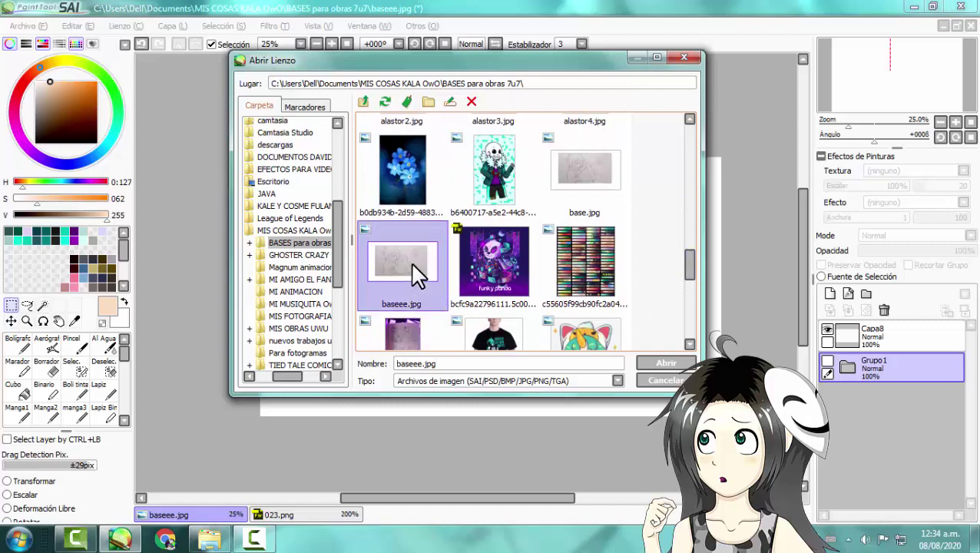
{"action": "double_click", "coordinate": [415, 272]}
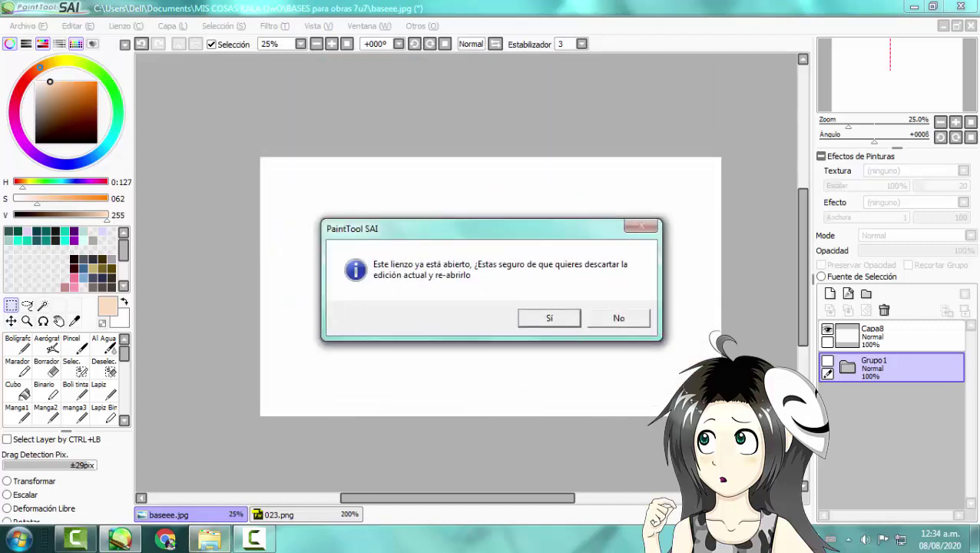
{"action": "left_click", "coordinate": [76, 540]}
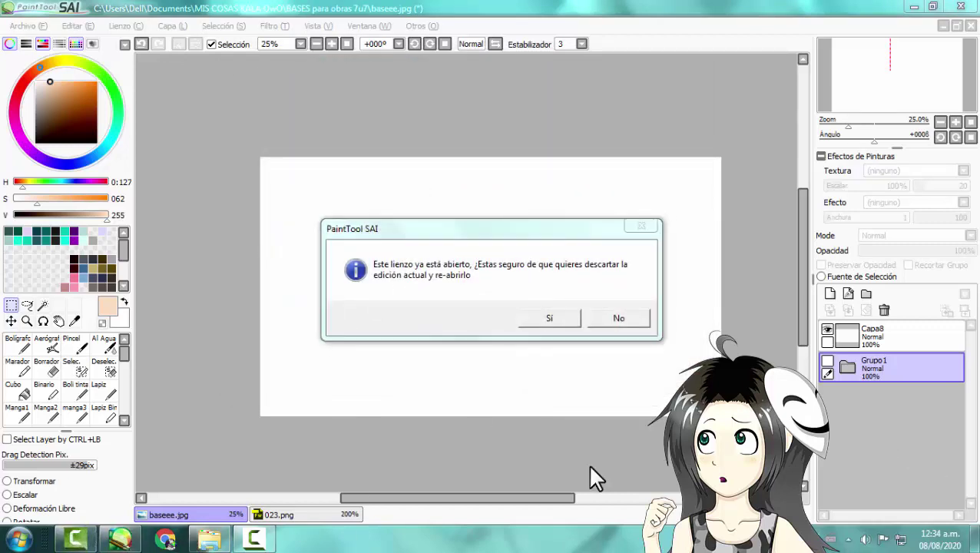
{"action": "left_click", "coordinate": [265, 540]}
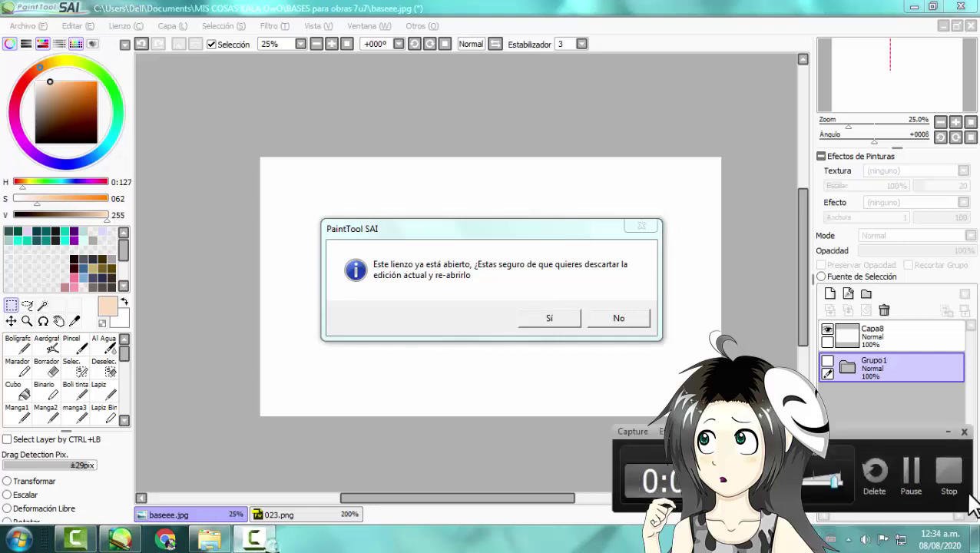
{"action": "left_click", "coordinate": [908, 467]}
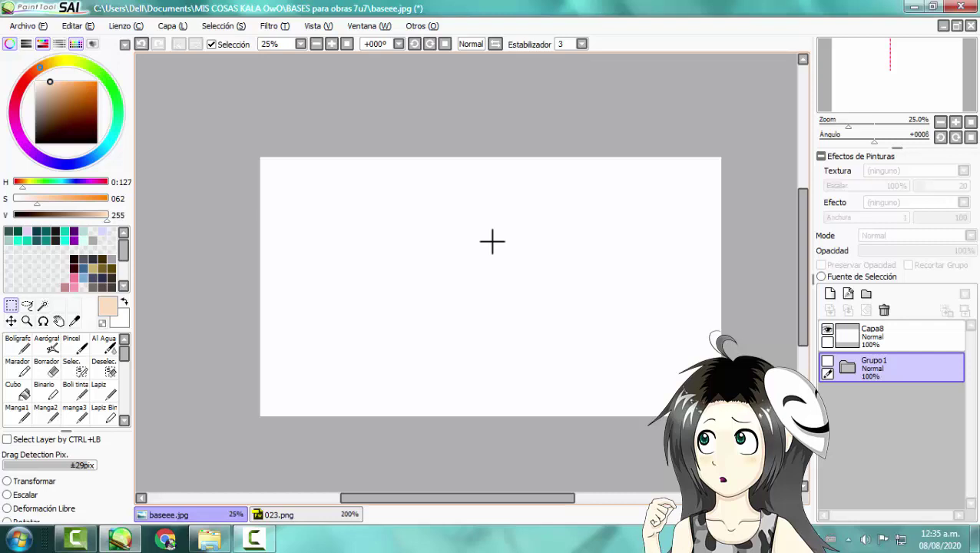
Step: Paste the copied pencil sketch as a new layer and adjust it with Transform and free deformation to cover the whole canvas
{"action": "key", "text": "ctrl+v"}
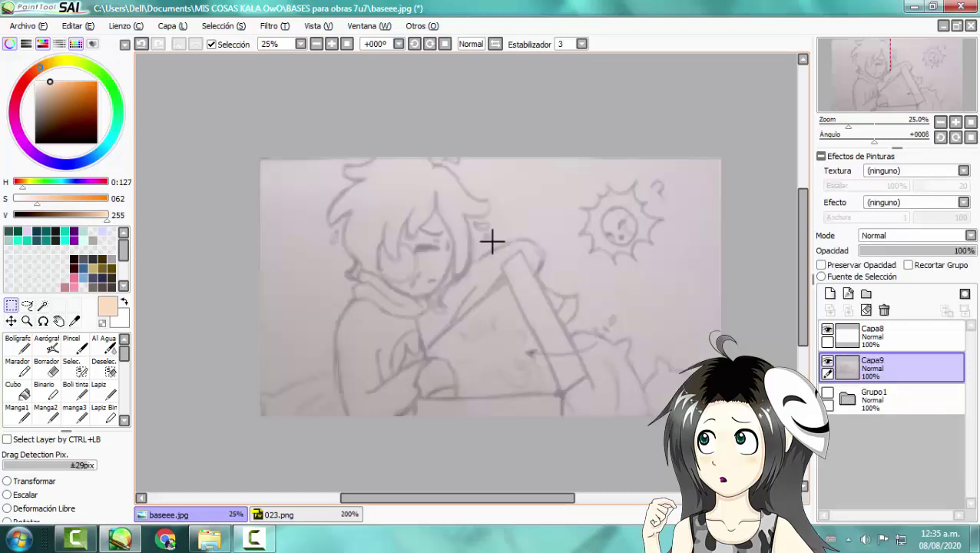
{"action": "left_click", "coordinate": [163, 29]}
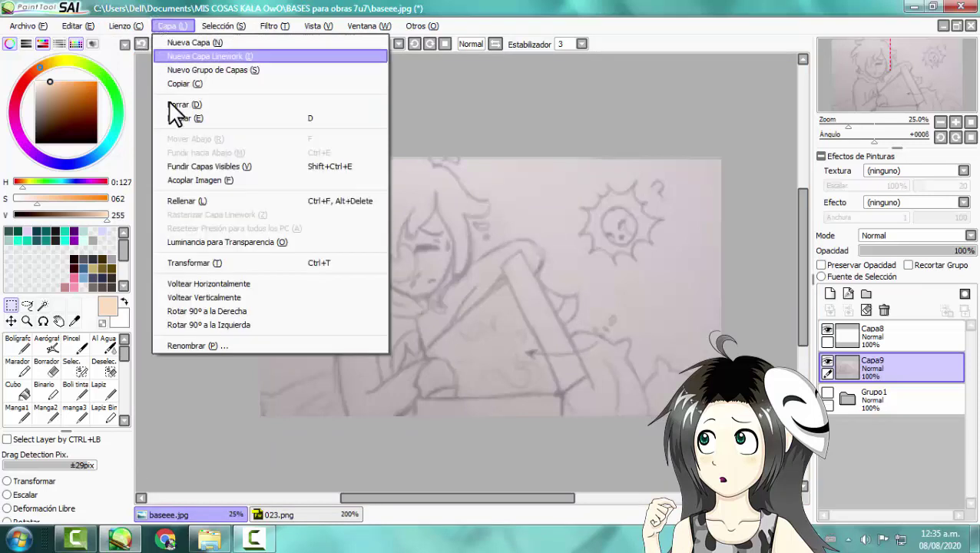
{"action": "left_click", "coordinate": [198, 264]}
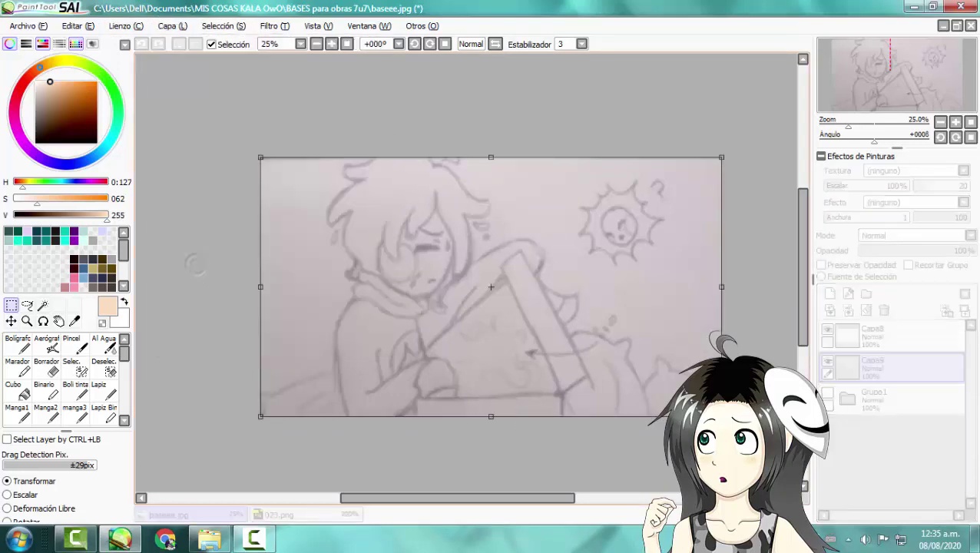
{"action": "mouse_move", "coordinate": [722, 416]}
{"action": "left_mouse_down"}
{"action": "mouse_move", "coordinate": [619, 365]}
{"action": "mouse_move", "coordinate": [711, 408]}
{"action": "mouse_move", "coordinate": [715, 398]}
{"action": "mouse_move", "coordinate": [724, 416]}
{"action": "left_mouse_up"}
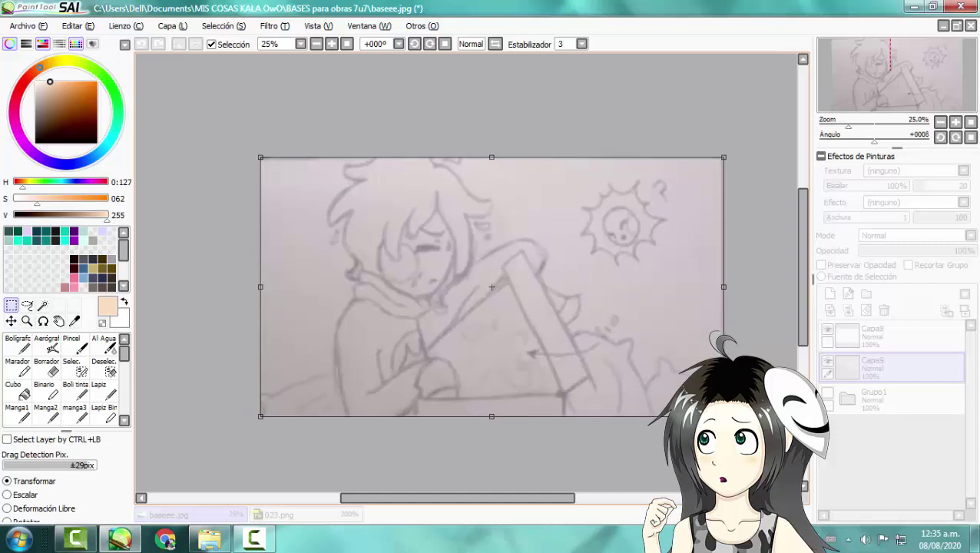
{"action": "left_click", "coordinate": [38, 509]}
{"action": "mouse_move", "coordinate": [724, 417]}
{"action": "left_mouse_down"}
{"action": "mouse_move", "coordinate": [660, 373]}
{"action": "mouse_move", "coordinate": [696, 388]}
{"action": "mouse_move", "coordinate": [711, 376]}
{"action": "mouse_move", "coordinate": [725, 417]}
{"action": "left_mouse_up"}
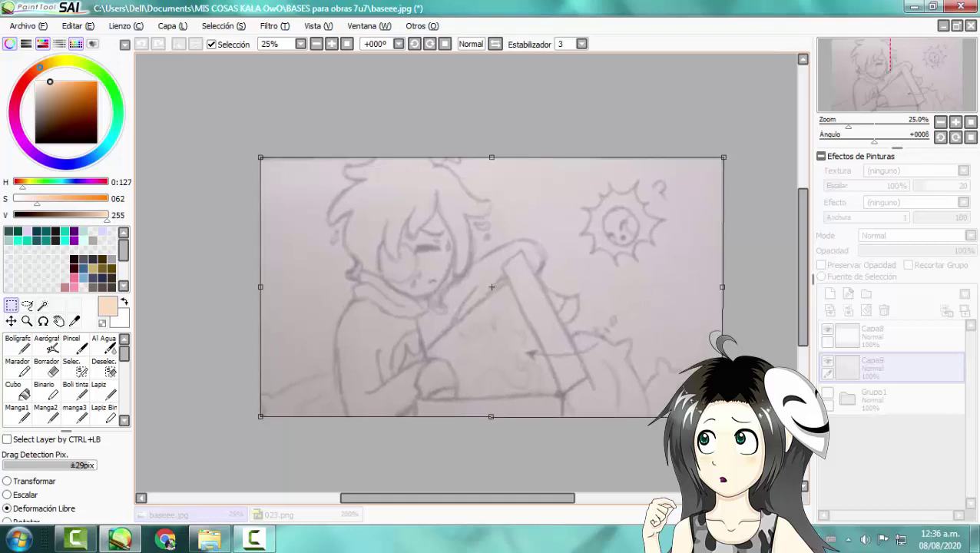
{"action": "key", "text": "Return"}
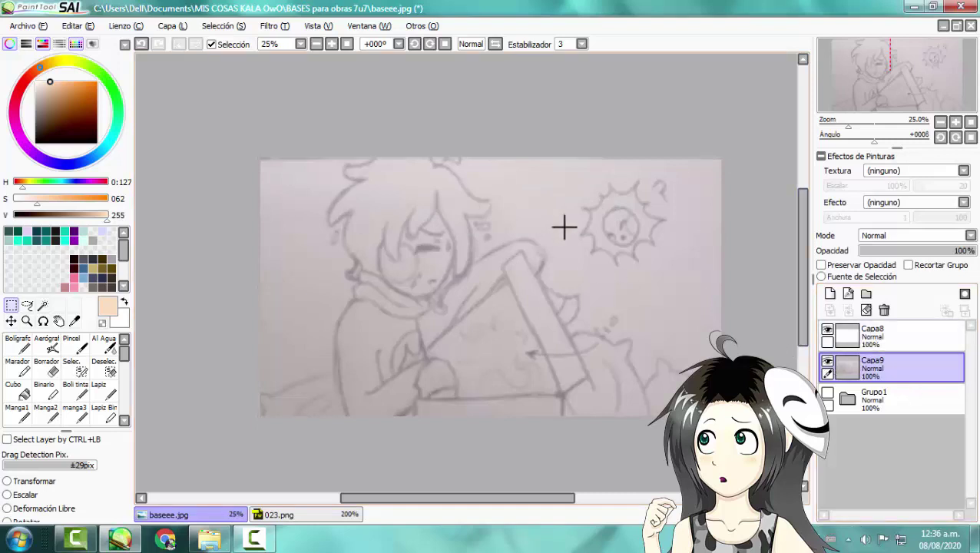
Step: Lighten the pasted sketch layer by setting its luminance to +18 in the hue and saturation filter
{"action": "scroll", "coordinate": [540, 233], "scroll_direction": "up", "scroll_amount": 1}
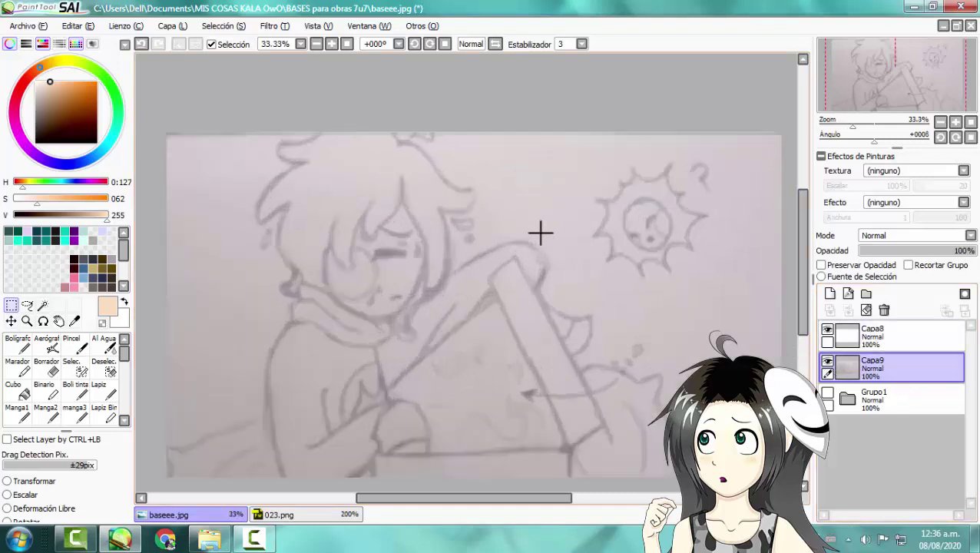
{"action": "left_click", "coordinate": [283, 28]}
{"action": "left_click", "coordinate": [289, 41]}
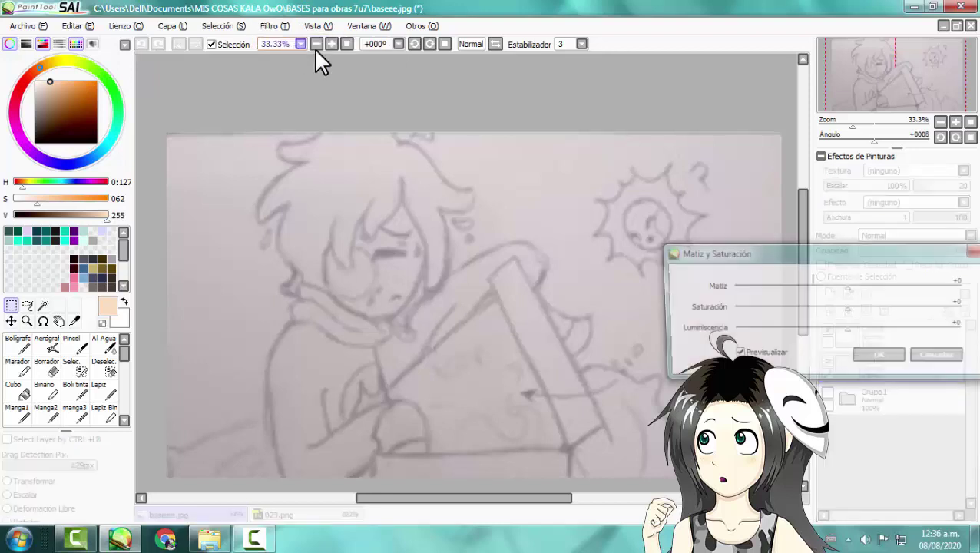
{"action": "left_click_drag", "start_coordinate": [849, 331], "coordinate": [870, 332]}
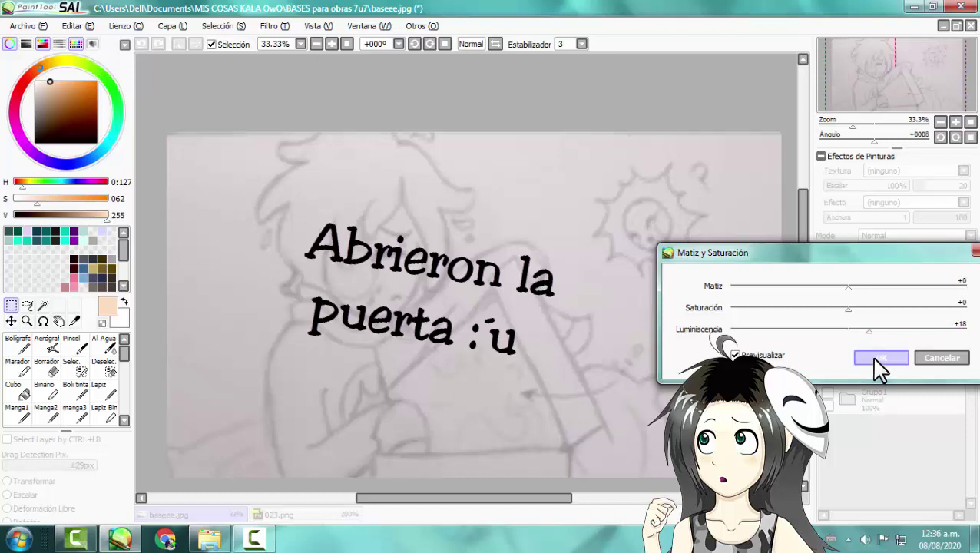
{"action": "left_click", "coordinate": [876, 357]}
{"action": "left_click", "coordinate": [255, 537]}
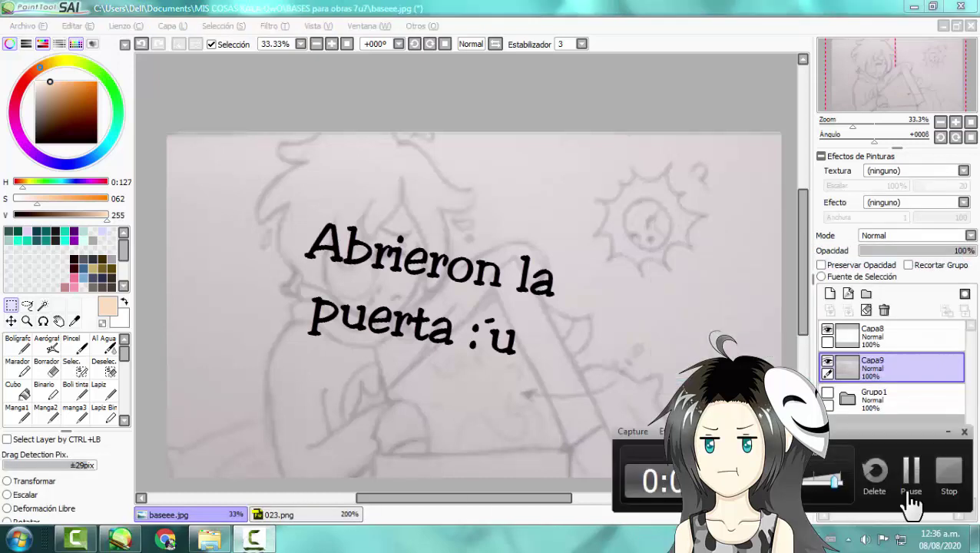
{"action": "left_click", "coordinate": [909, 490]}
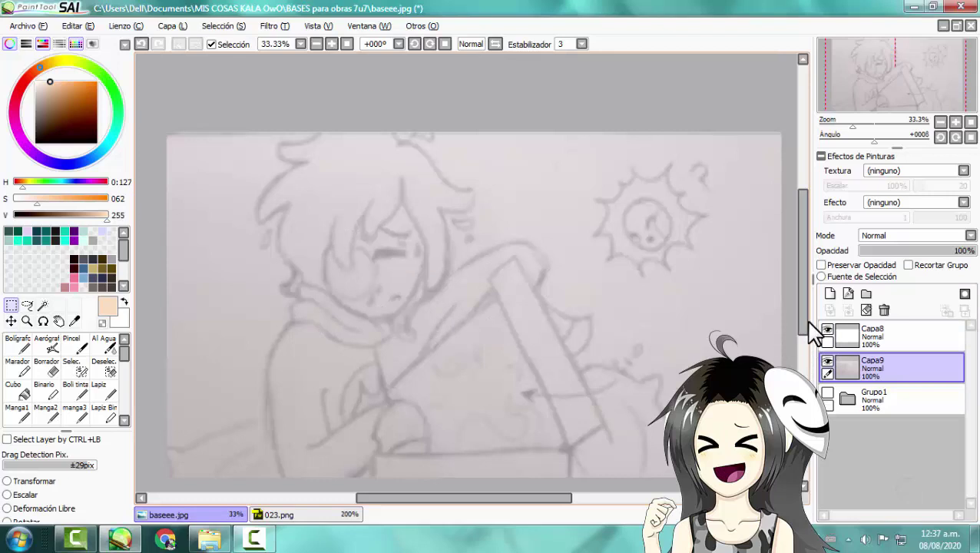
Step: Add a linework layer above the sketch and set up the Curve tool with black at size 4.0
{"action": "left_click", "coordinate": [849, 293]}
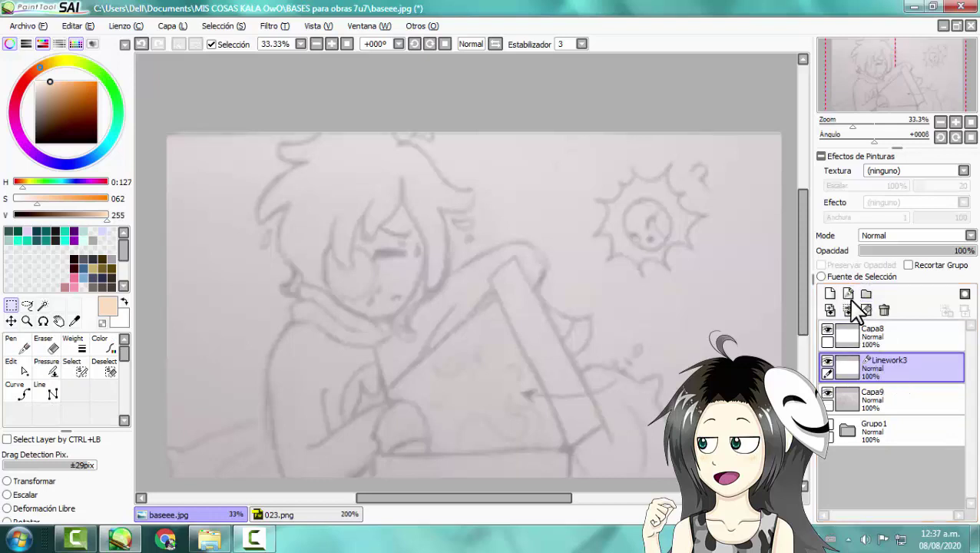
{"action": "left_click", "coordinate": [11, 394]}
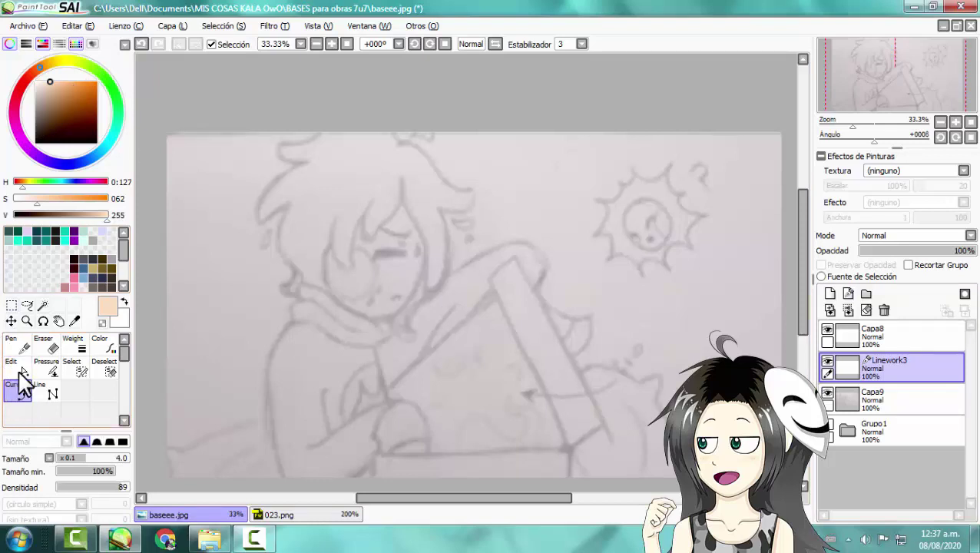
{"action": "left_click", "coordinate": [53, 120]}
{"action": "left_click_drag", "start_coordinate": [56, 117], "coordinate": [30, 140]}
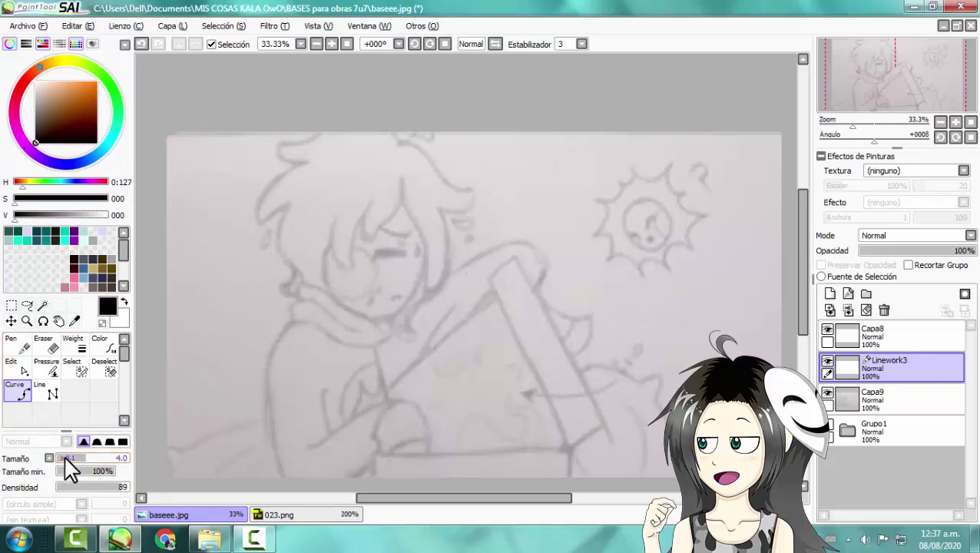
{"action": "scroll", "coordinate": [390, 219], "scroll_direction": "up", "scroll_amount": 2}
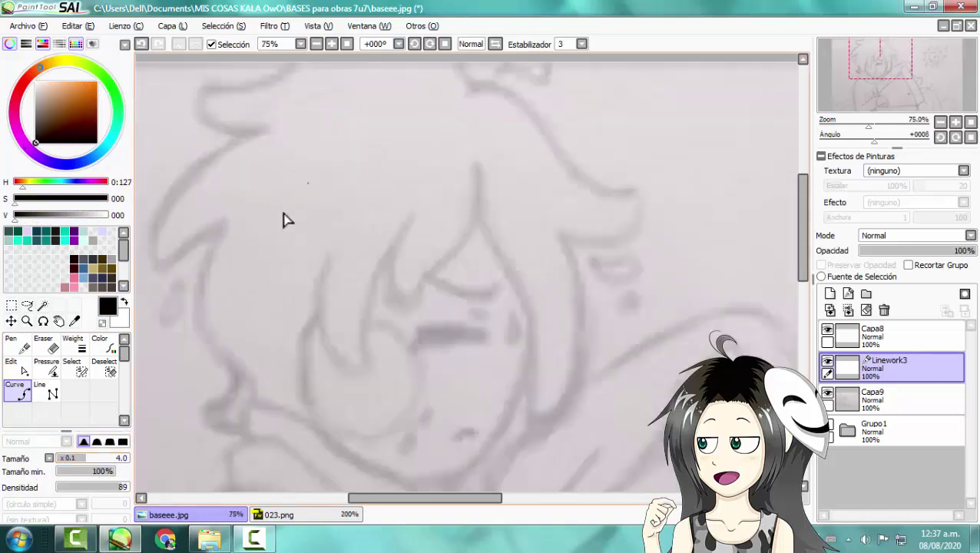
{"action": "mouse_move", "coordinate": [85, 454]}
{"action": "left_mouse_down"}
{"action": "mouse_move", "coordinate": [80, 463]}
{"action": "mouse_move", "coordinate": [90, 461]}
{"action": "left_mouse_up"}
Step: Trace the centre fringe lock and the long hair lock beside the character's face with curves following the sketch
{"action": "left_click", "coordinate": [476, 198]}
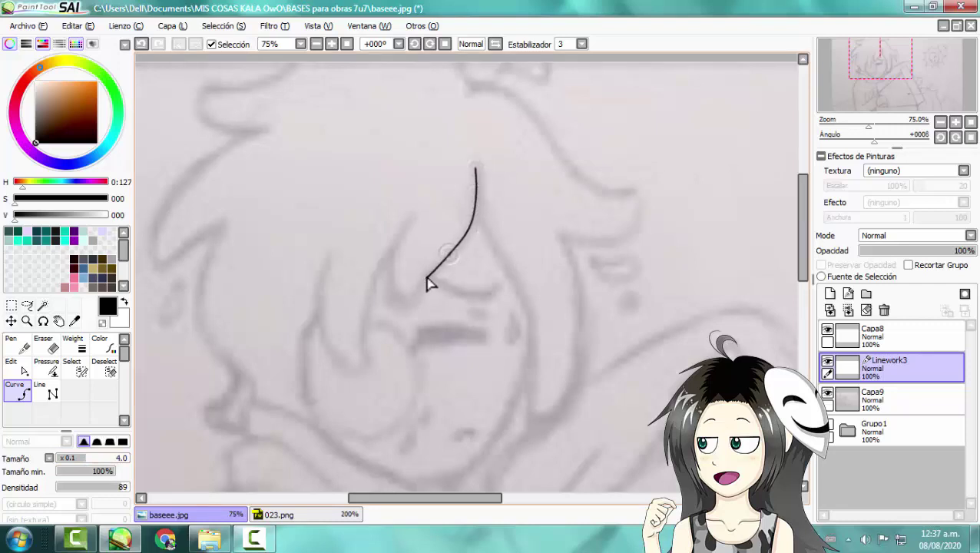
{"action": "left_click", "coordinate": [398, 310]}
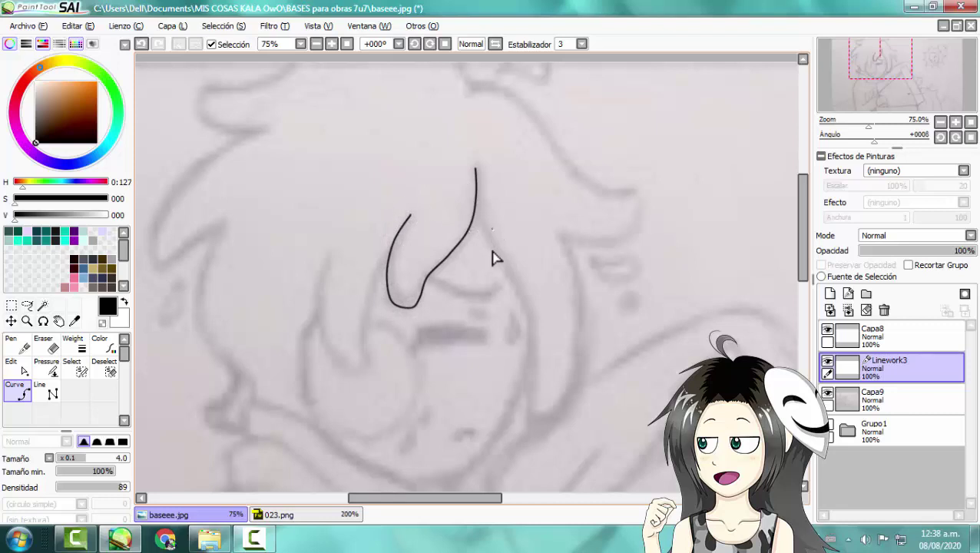
{"action": "left_click", "coordinate": [499, 282]}
{"action": "key", "text": "ctrl+z"}
{"action": "key", "text": "ctrl+z"}
{"action": "key", "text": "Return"}
{"action": "left_click", "coordinate": [528, 311]}
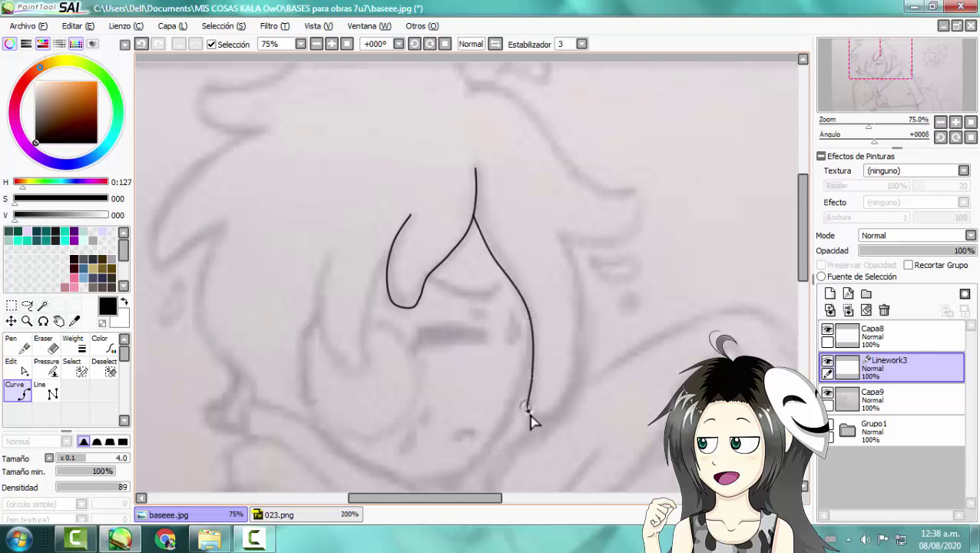
{"action": "left_click", "coordinate": [530, 414]}
{"action": "left_click", "coordinate": [580, 358]}
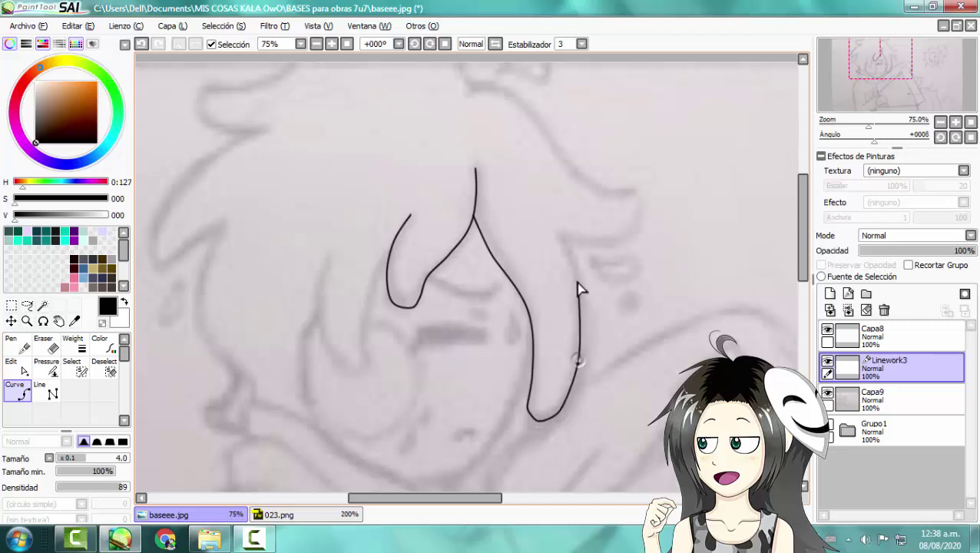
{"action": "double_click", "coordinate": [567, 238]}
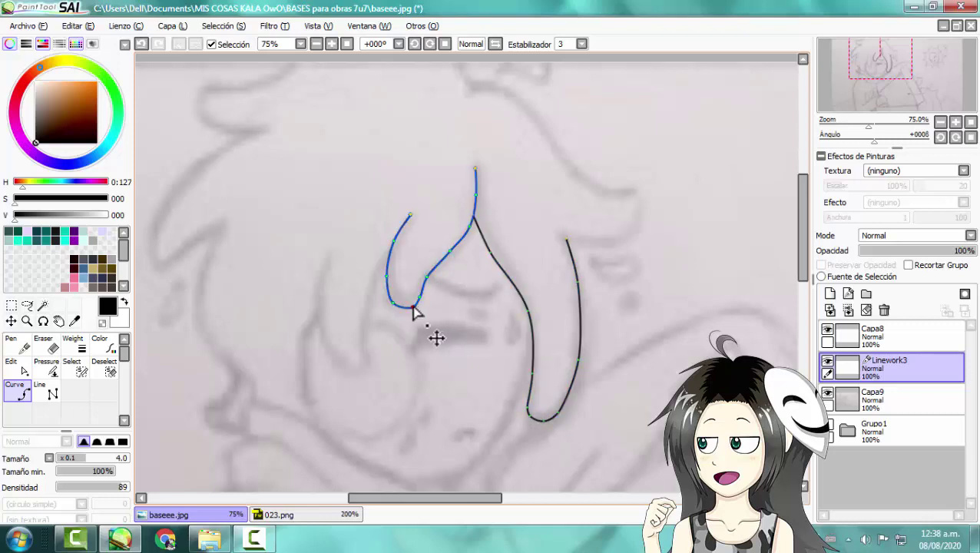
Step: Trace the outer hair outline from the crown down around the flicked tip and back to the long lock
{"action": "scroll", "coordinate": [501, 254], "scroll_direction": "down", "scroll_amount": 3}
{"action": "scroll", "coordinate": [511, 193], "scroll_direction": "up", "scroll_amount": 3}
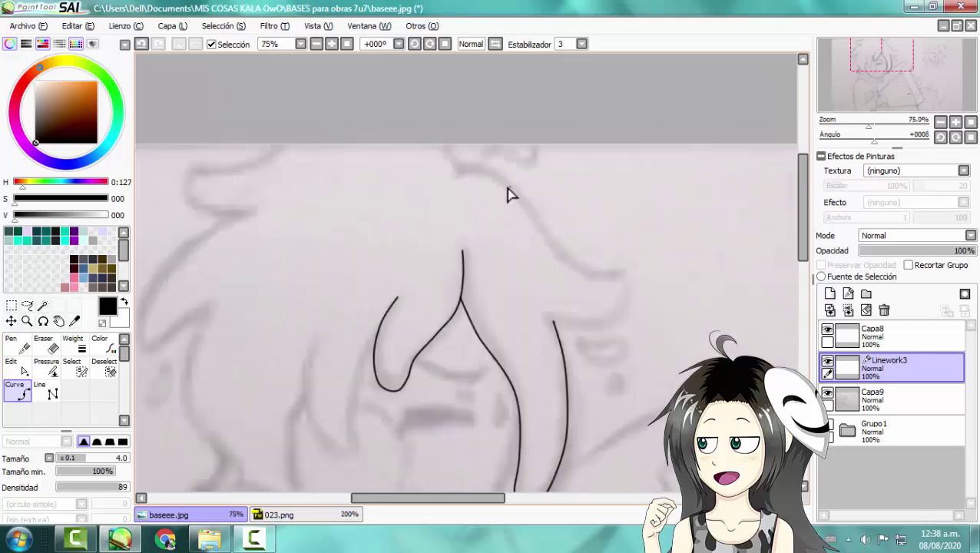
{"action": "left_click", "coordinate": [460, 167]}
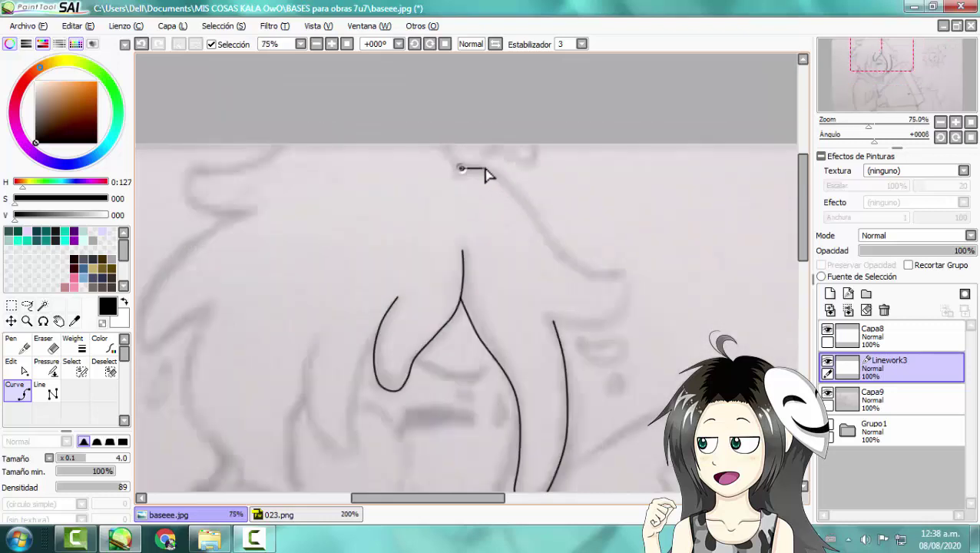
{"action": "double_click", "coordinate": [530, 223]}
{"action": "left_click", "coordinate": [599, 278]}
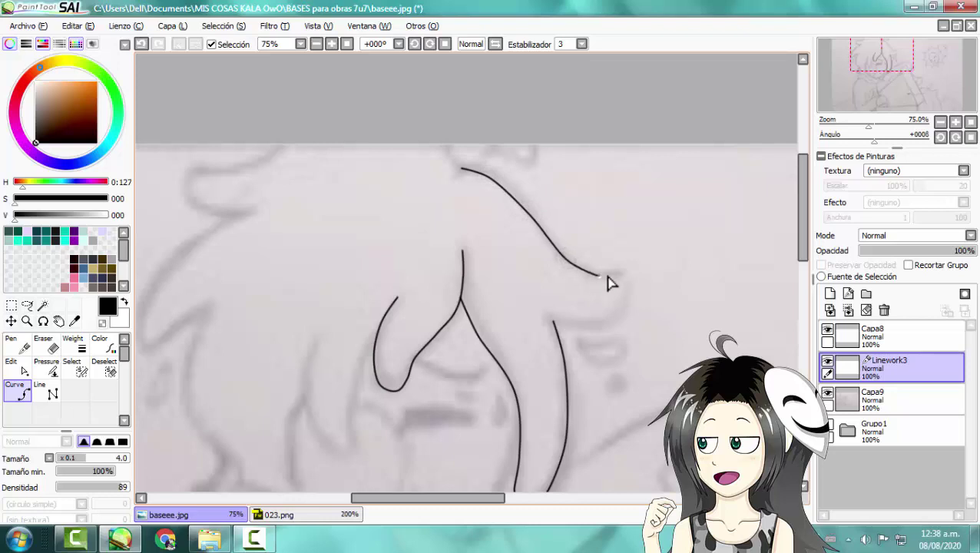
{"action": "left_click", "coordinate": [627, 310]}
{"action": "left_click", "coordinate": [557, 329]}
{"action": "scroll", "coordinate": [519, 255], "scroll_direction": "down", "scroll_amount": 1}
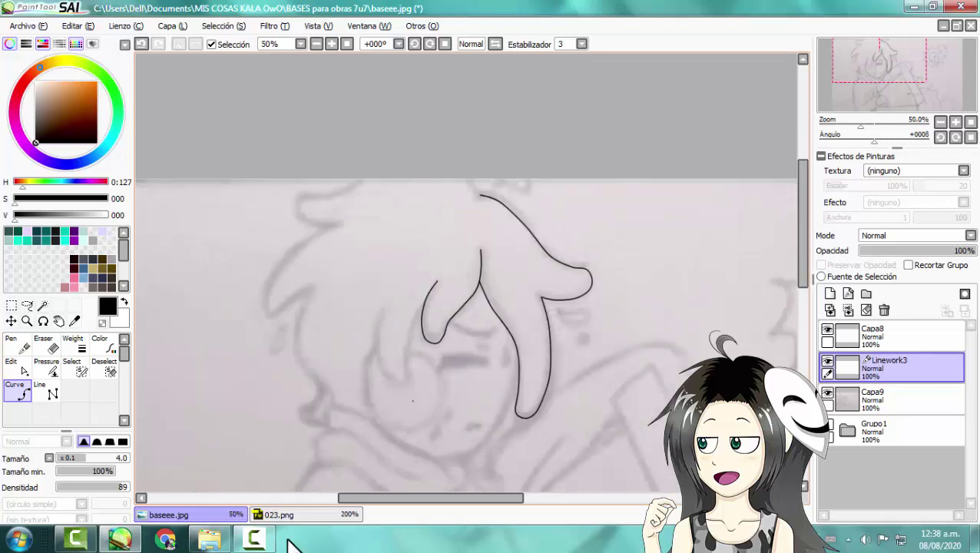
{"action": "scroll", "coordinate": [492, 157], "scroll_direction": "down", "scroll_amount": 1}
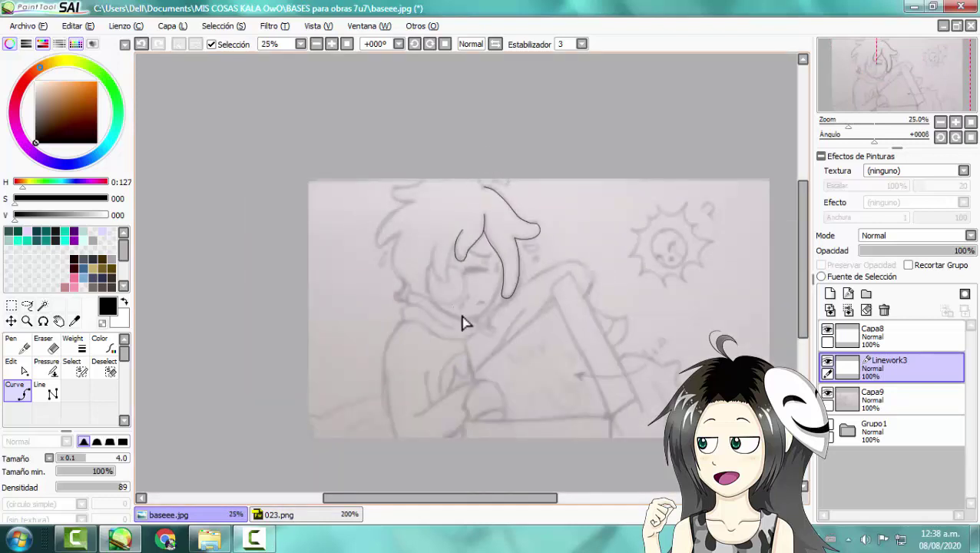
{"action": "scroll", "coordinate": [496, 351], "scroll_direction": "up", "scroll_amount": 1}
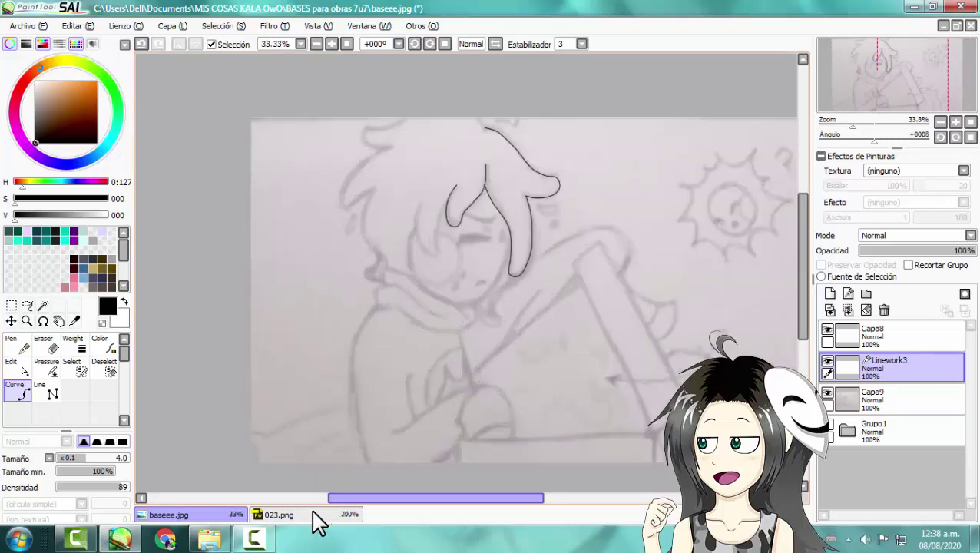
{"action": "left_click", "coordinate": [400, 550]}
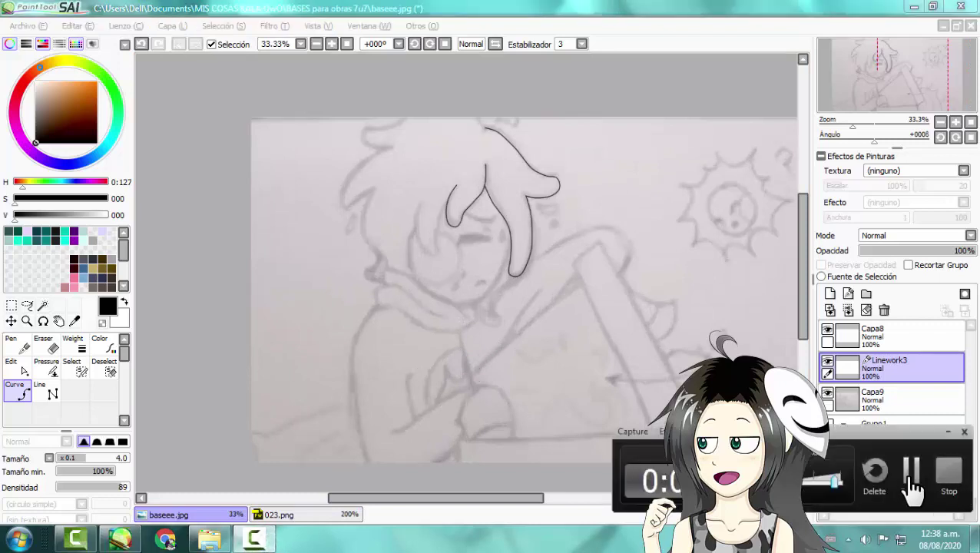
{"action": "left_click", "coordinate": [908, 469]}
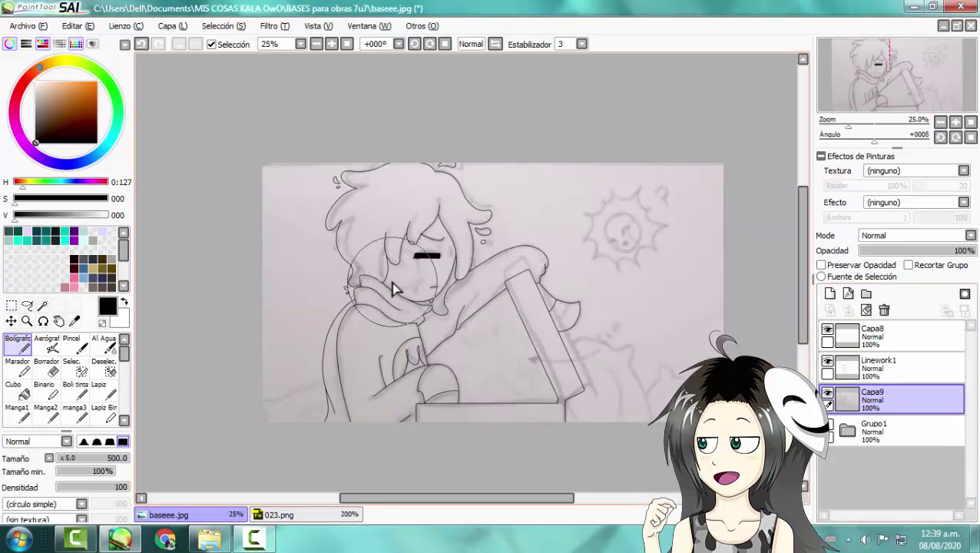
Step: Select the character's hair area with the Magic Wand on the Linework1 layer, using strict transparency detection
{"action": "left_click", "coordinate": [865, 367]}
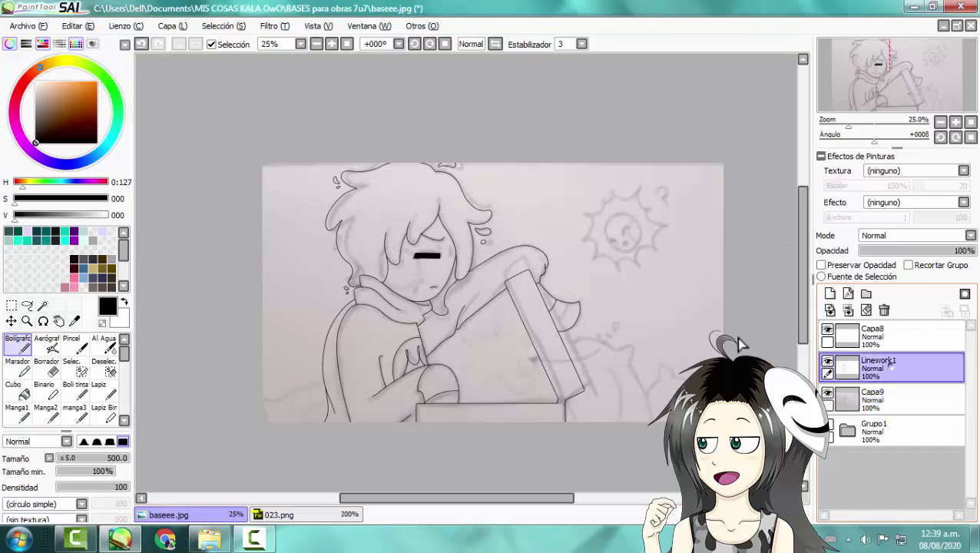
{"action": "scroll", "coordinate": [390, 205], "scroll_direction": "up", "scroll_amount": 2}
{"action": "scroll", "coordinate": [390, 204], "scroll_direction": "down", "scroll_amount": 3}
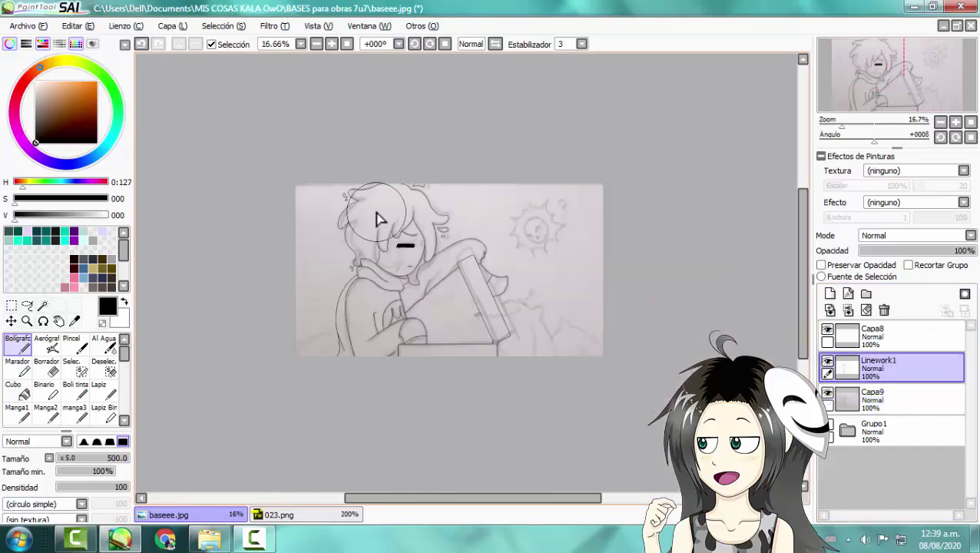
{"action": "scroll", "coordinate": [388, 202], "scroll_direction": "up", "scroll_amount": 2}
{"action": "scroll", "coordinate": [374, 219], "scroll_direction": "up", "scroll_amount": 1}
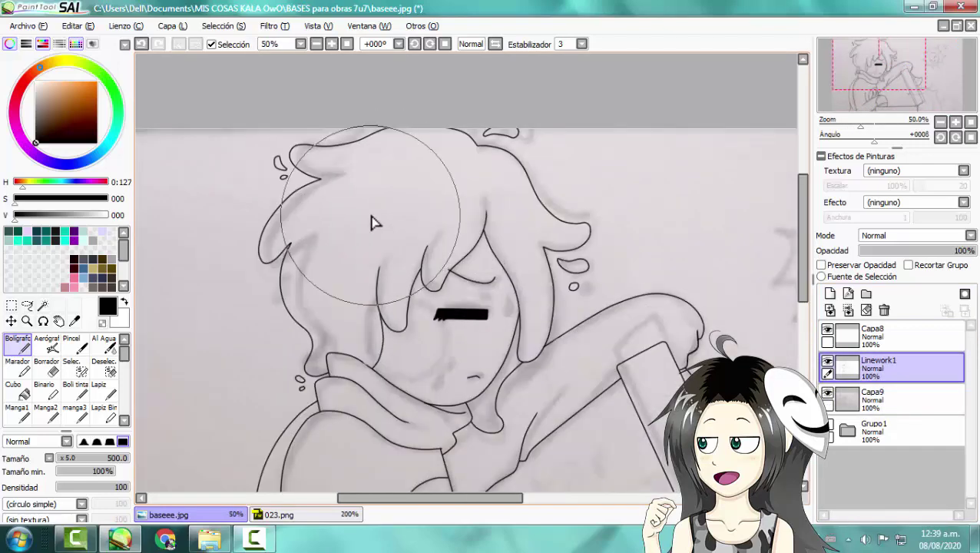
{"action": "left_click", "coordinate": [42, 306]}
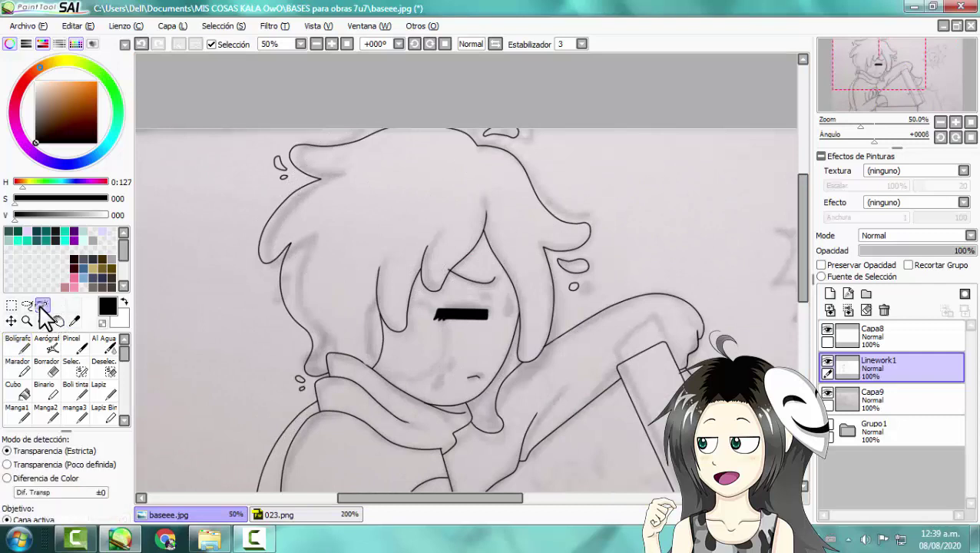
{"action": "left_click", "coordinate": [369, 215]}
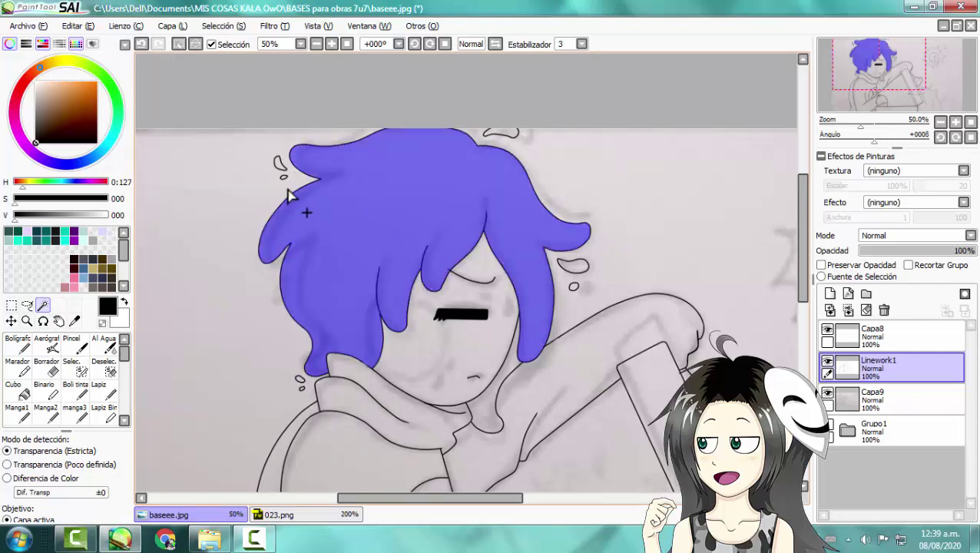
Step: Add the water drops around the upper hair to the selection with the Magic Wand, undoing any stray pick
{"action": "scroll", "coordinate": [593, 277], "scroll_direction": "up", "scroll_amount": 2}
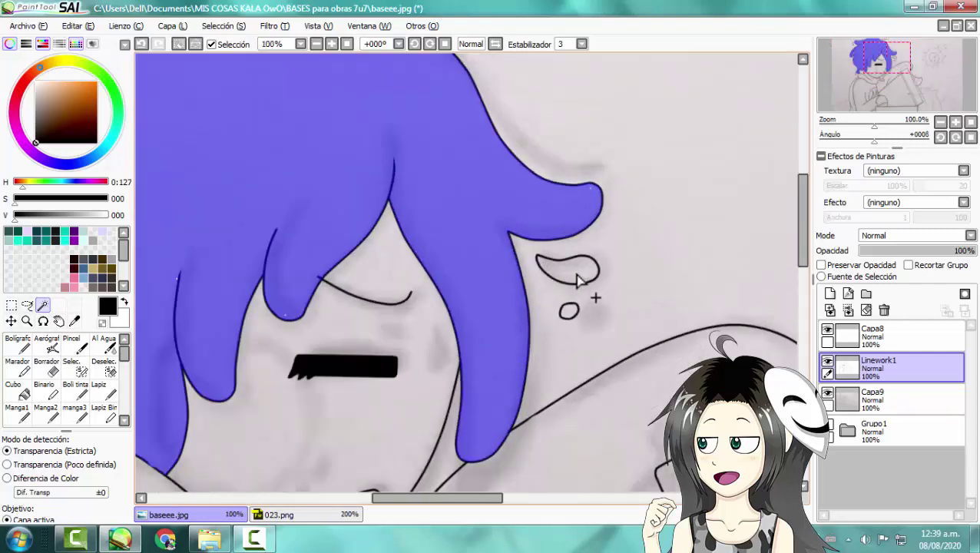
{"action": "left_click", "coordinate": [577, 275]}
{"action": "scroll", "coordinate": [570, 315], "scroll_direction": "down", "scroll_amount": 2}
{"action": "scroll", "coordinate": [476, 154], "scroll_direction": "up", "scroll_amount": 2}
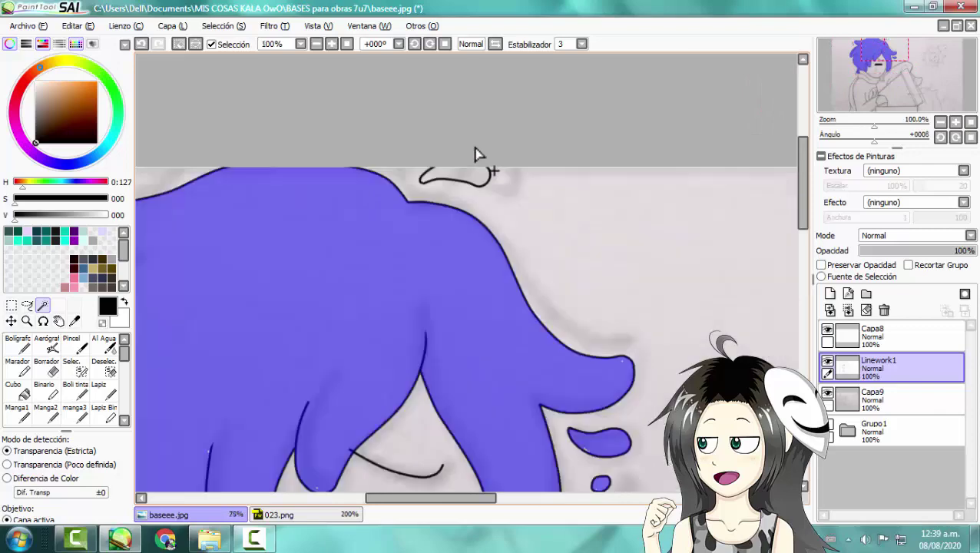
{"action": "scroll", "coordinate": [473, 183], "scroll_direction": "down", "scroll_amount": 3}
{"action": "scroll", "coordinate": [321, 204], "scroll_direction": "up", "scroll_amount": 4}
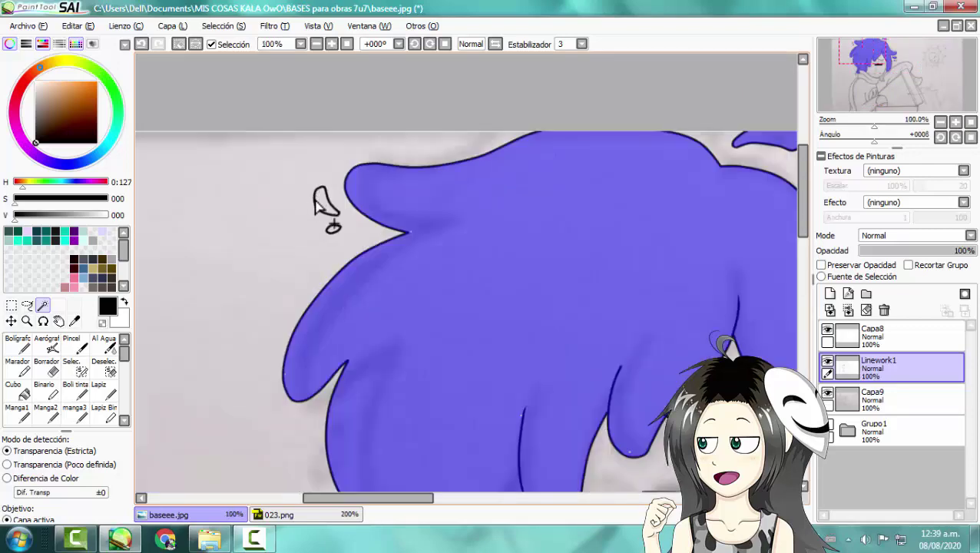
{"action": "left_click", "coordinate": [318, 209]}
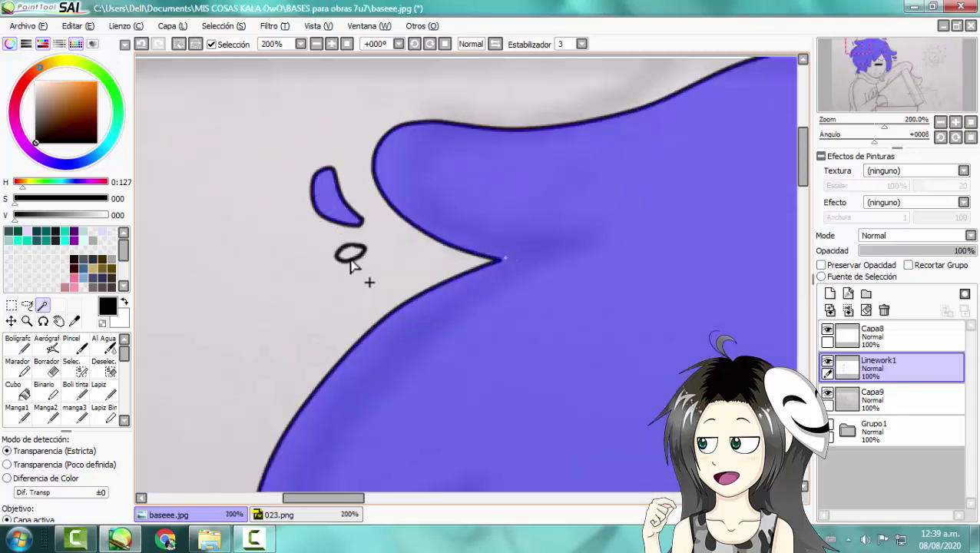
{"action": "scroll", "coordinate": [352, 238], "scroll_direction": "down", "scroll_amount": 2}
{"action": "scroll", "coordinate": [396, 193], "scroll_direction": "up", "scroll_amount": 2}
{"action": "left_click", "coordinate": [394, 192]}
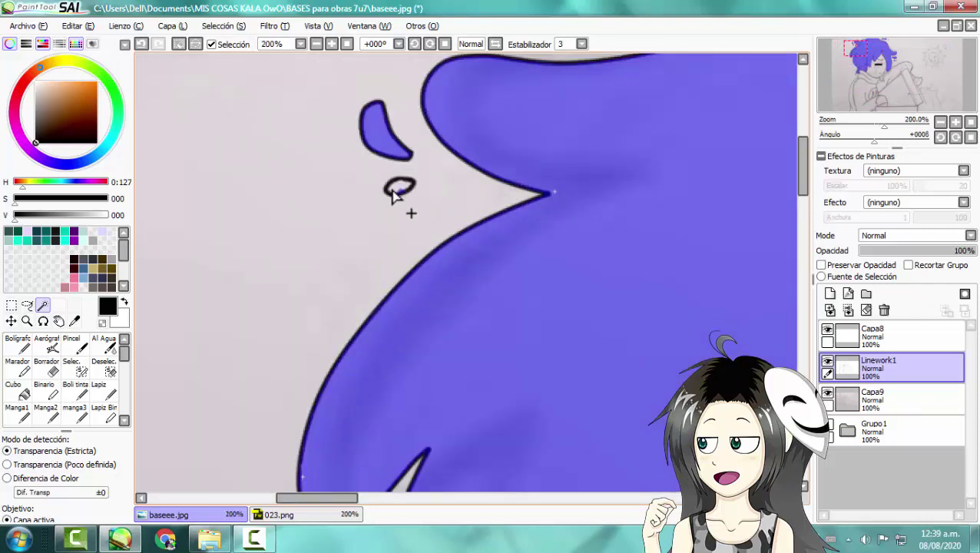
{"action": "key", "text": "ctrl+z"}
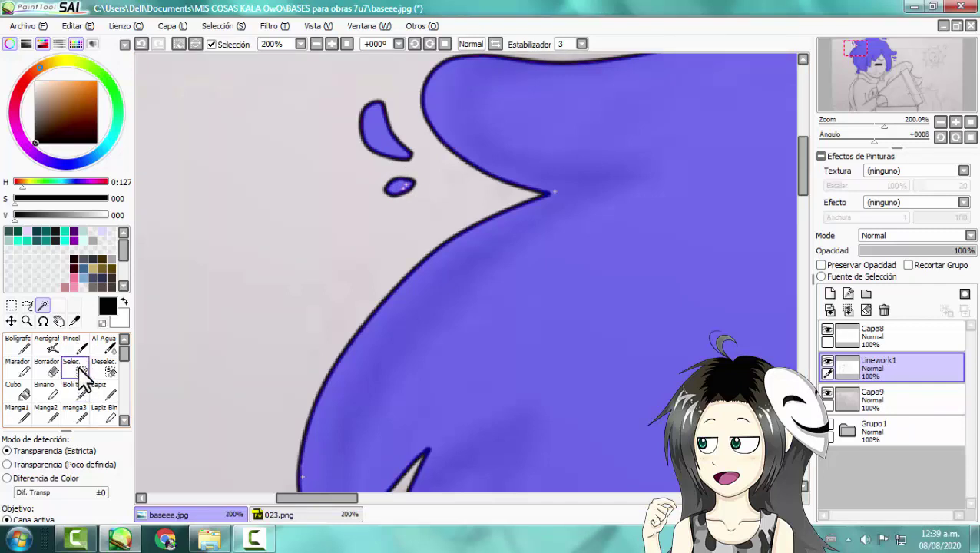
Step: Set the selection brush to size 6.0 and cover the unselected specks in the small drop and at the notched hair tips
{"action": "left_click", "coordinate": [80, 368]}
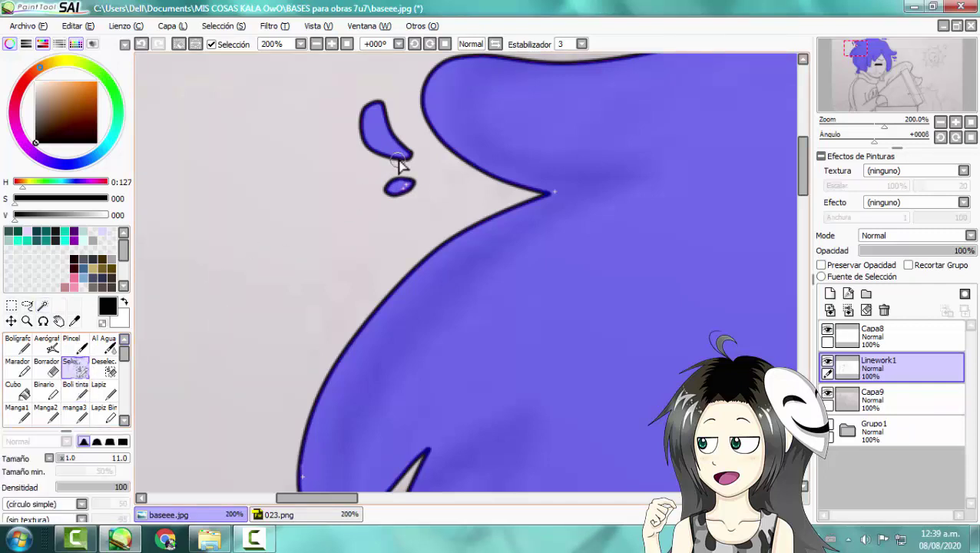
{"action": "scroll", "coordinate": [405, 139], "scroll_direction": "up", "scroll_amount": 3}
{"action": "left_click_drag", "start_coordinate": [61, 455], "coordinate": [67, 464]}
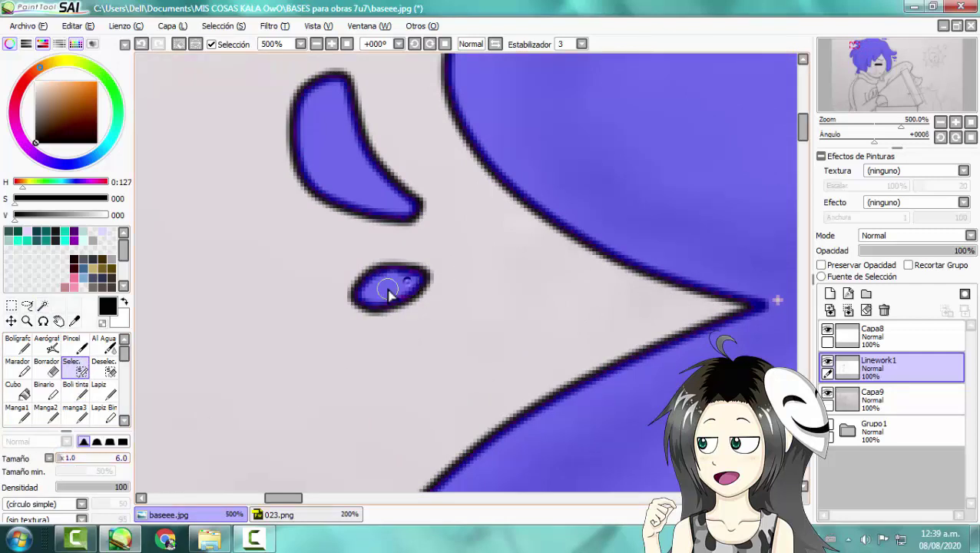
{"action": "scroll", "coordinate": [339, 240], "scroll_direction": "down", "scroll_amount": 3}
{"action": "scroll", "coordinate": [557, 277], "scroll_direction": "up", "scroll_amount": 3}
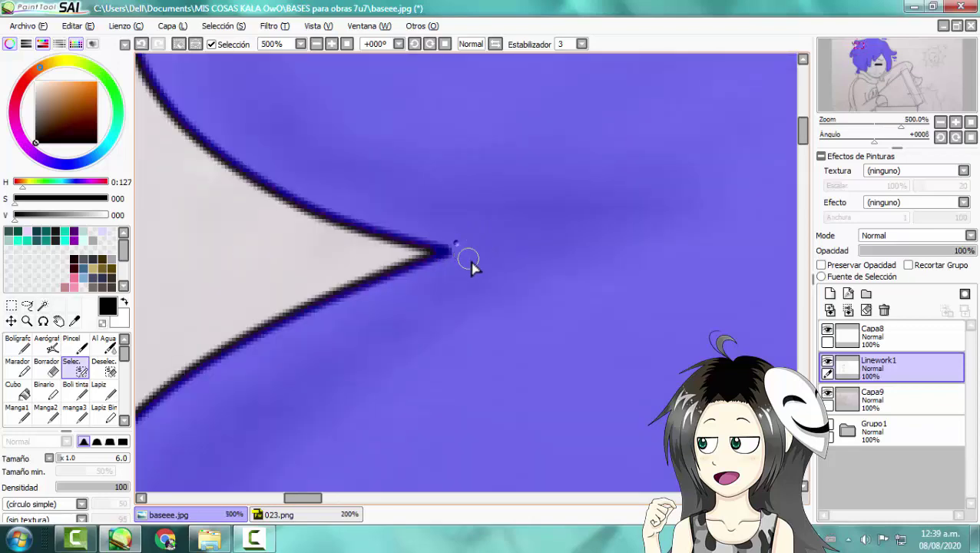
{"action": "scroll", "coordinate": [409, 186], "scroll_direction": "down", "scroll_amount": 6}
{"action": "scroll", "coordinate": [498, 341], "scroll_direction": "up", "scroll_amount": 3}
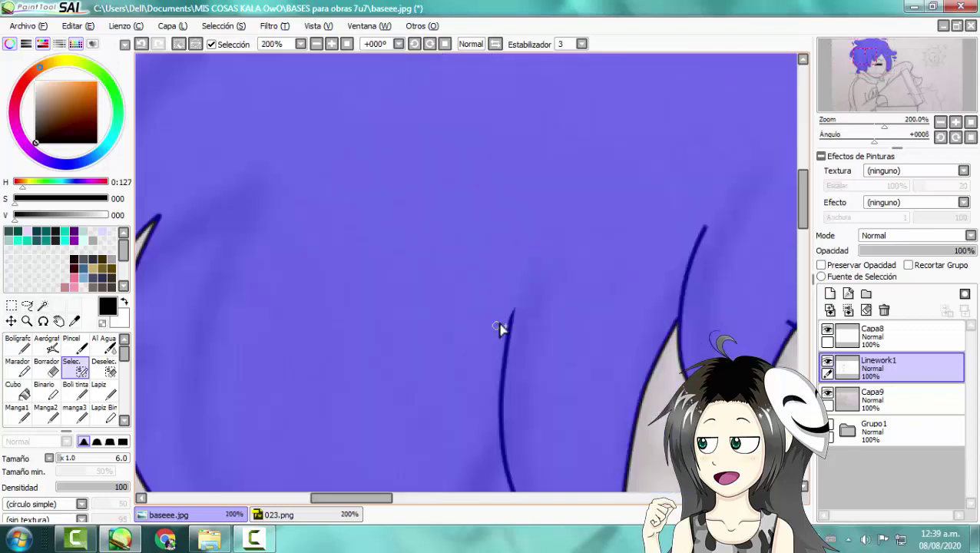
{"action": "scroll", "coordinate": [505, 331], "scroll_direction": "down", "scroll_amount": 2}
{"action": "scroll", "coordinate": [278, 289], "scroll_direction": "up", "scroll_amount": 4}
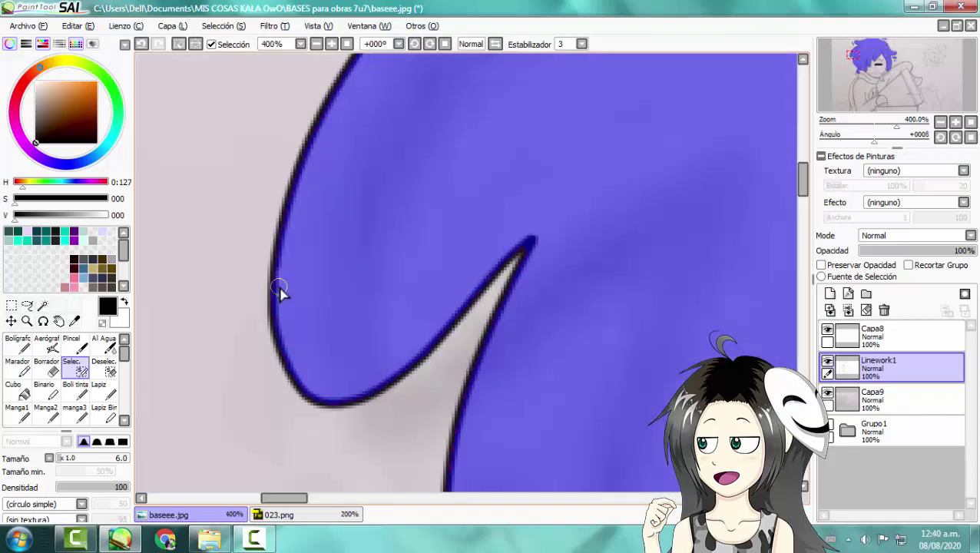
{"action": "scroll", "coordinate": [250, 224], "scroll_direction": "down", "scroll_amount": 4}
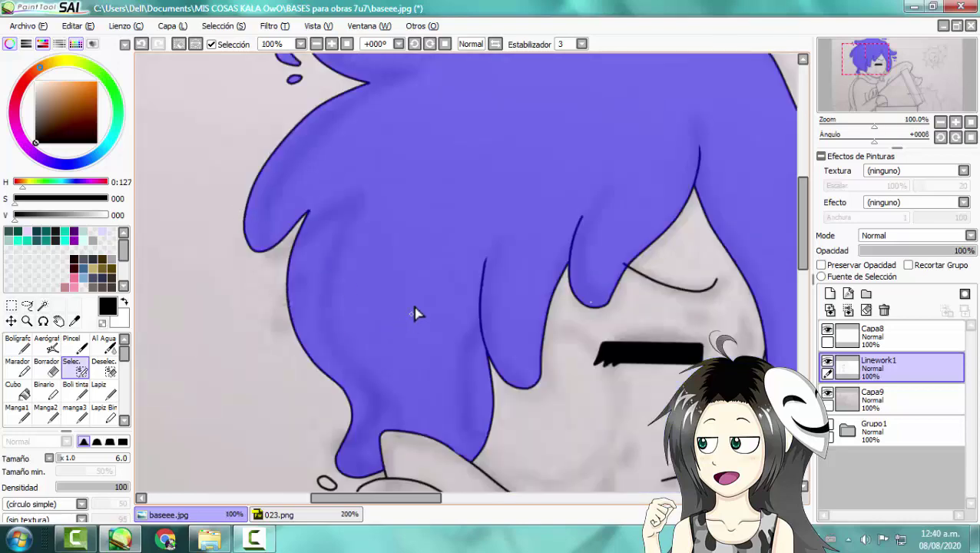
Step: Cover the remaining unselected specks along the fringe locks and in the drop beneath the flicked hair tip with the selection brush
{"action": "scroll", "coordinate": [415, 314], "scroll_direction": "down", "scroll_amount": 1}
{"action": "scroll", "coordinate": [607, 289], "scroll_direction": "up", "scroll_amount": 5}
{"action": "scroll", "coordinate": [590, 288], "scroll_direction": "down", "scroll_amount": 4}
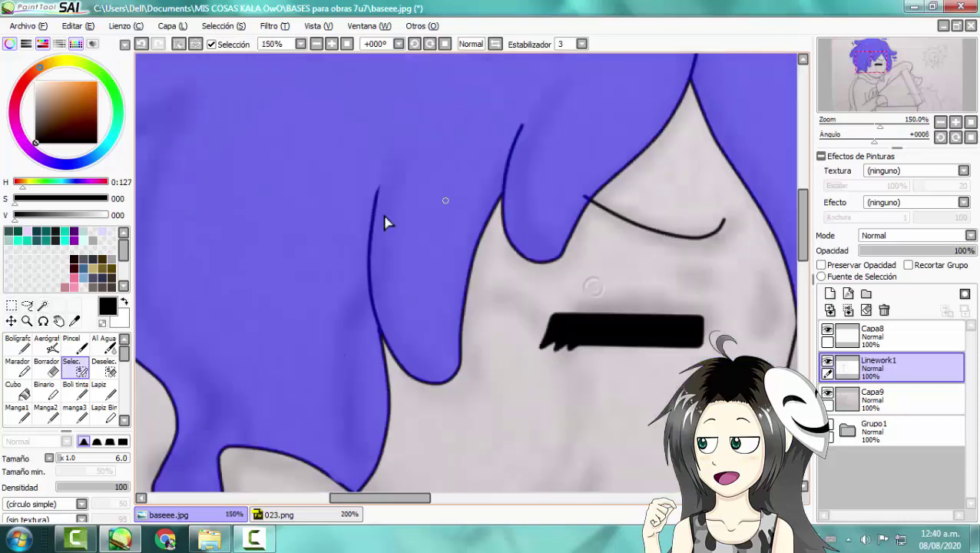
{"action": "scroll", "coordinate": [479, 258], "scroll_direction": "up", "scroll_amount": 2}
{"action": "scroll", "coordinate": [368, 269], "scroll_direction": "up", "scroll_amount": 3}
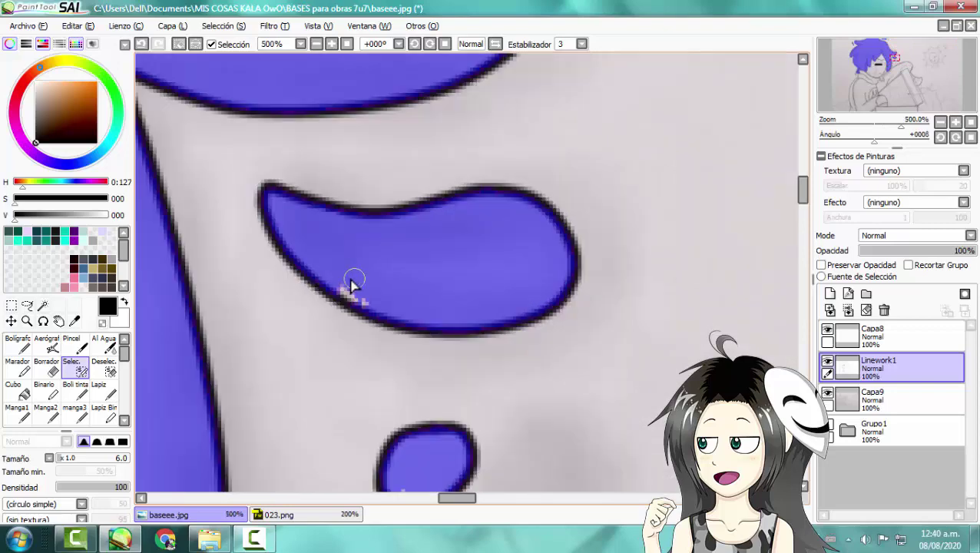
{"action": "scroll", "coordinate": [367, 313], "scroll_direction": "down", "scroll_amount": 8}
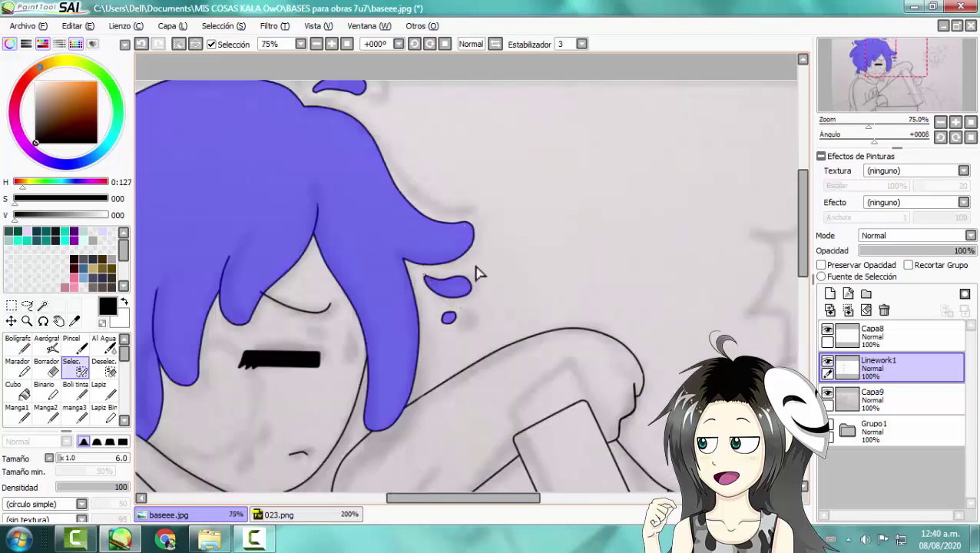
{"action": "scroll", "coordinate": [300, 287], "scroll_direction": "up", "scroll_amount": 3}
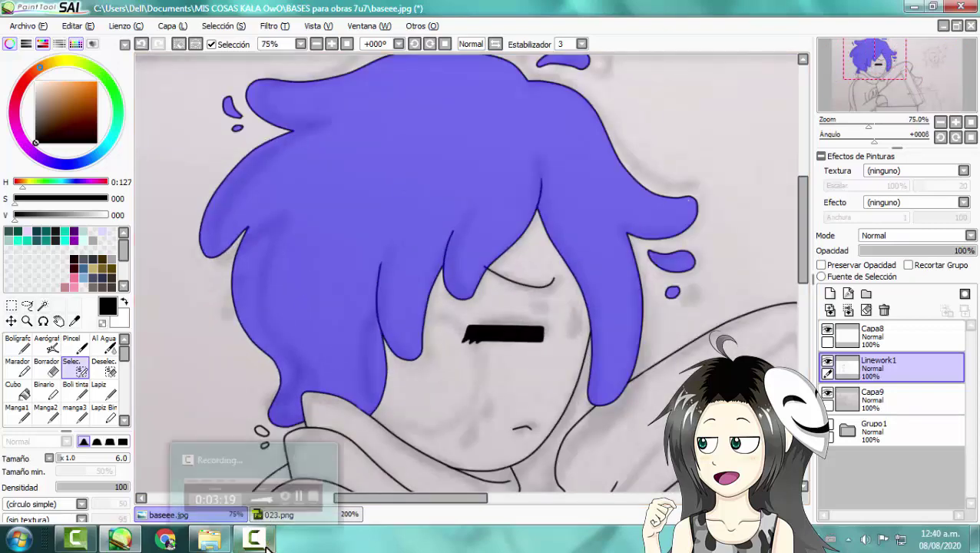
{"action": "key", "text": "Page_Down"}
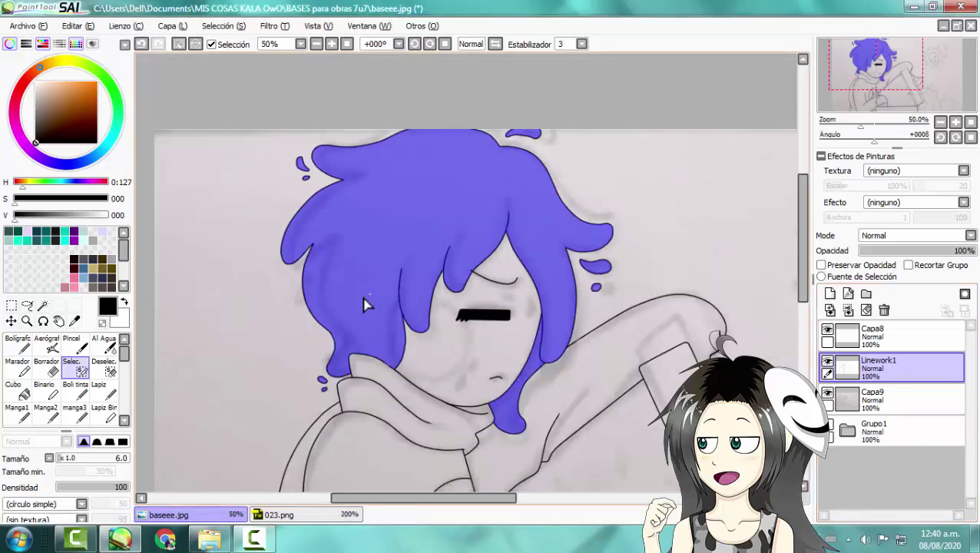
{"action": "scroll", "coordinate": [350, 258], "scroll_direction": "down", "scroll_amount": 1}
{"action": "scroll", "coordinate": [343, 256], "scroll_direction": "up", "scroll_amount": 2}
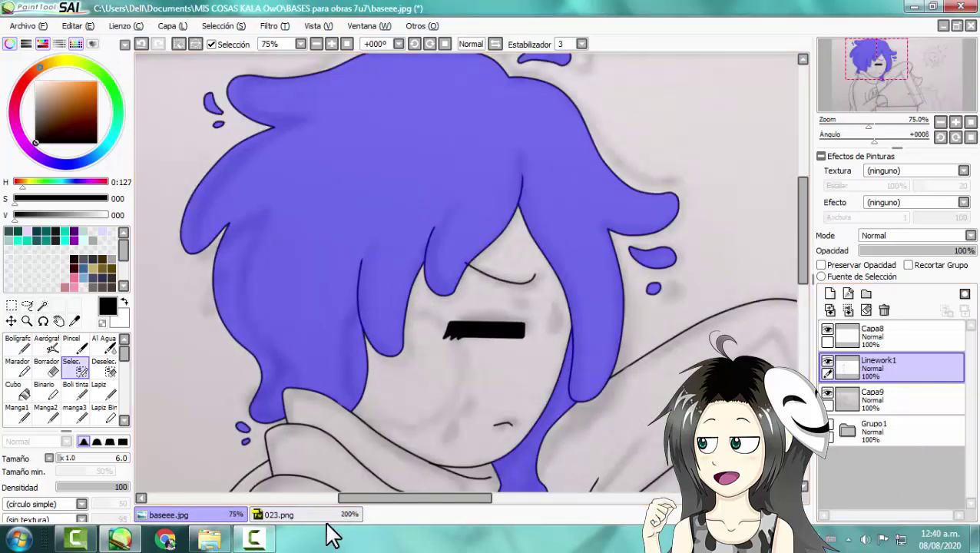
Step: Sample the tan hair shadow colour from 023.png with the eyedropper and return to baseee.jpg
{"action": "left_click", "coordinate": [17, 347]}
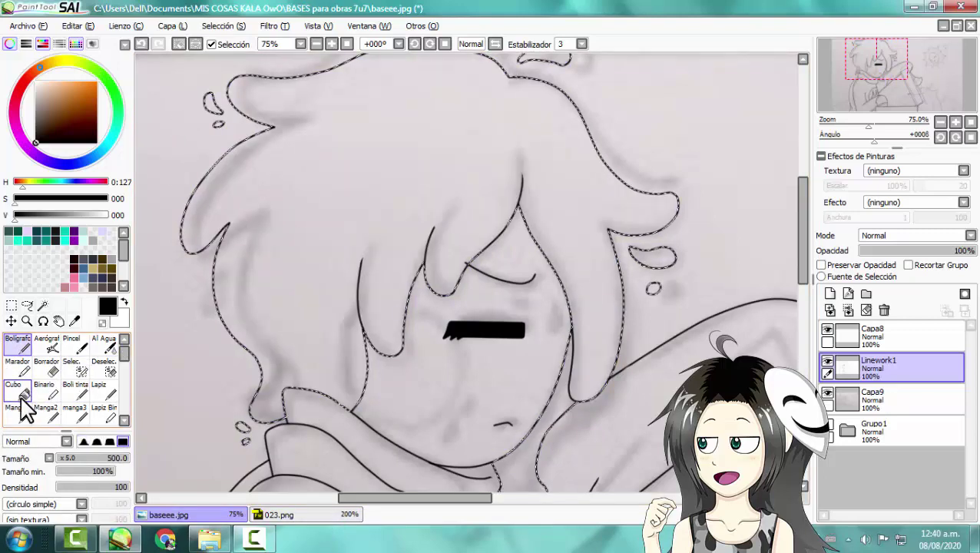
{"action": "left_click", "coordinate": [289, 516]}
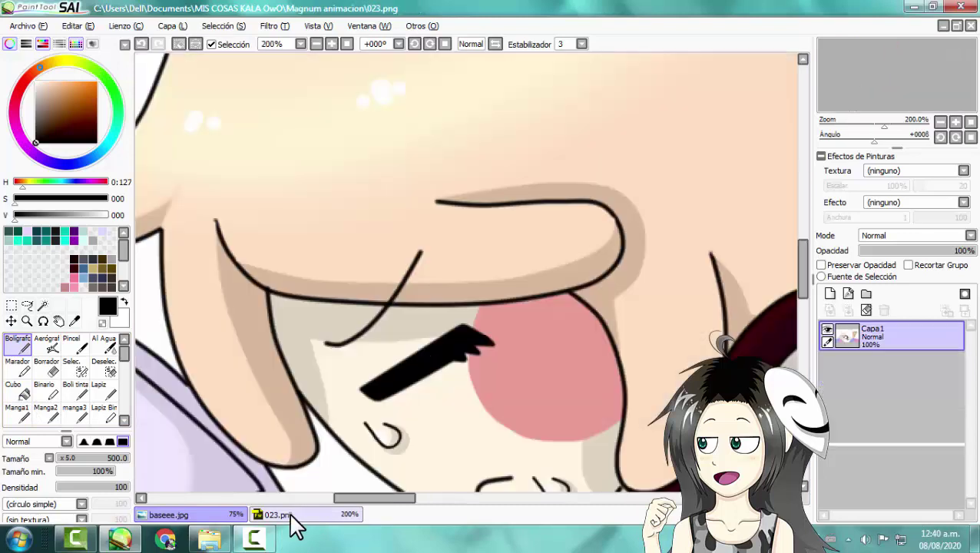
{"action": "left_click", "coordinate": [74, 321]}
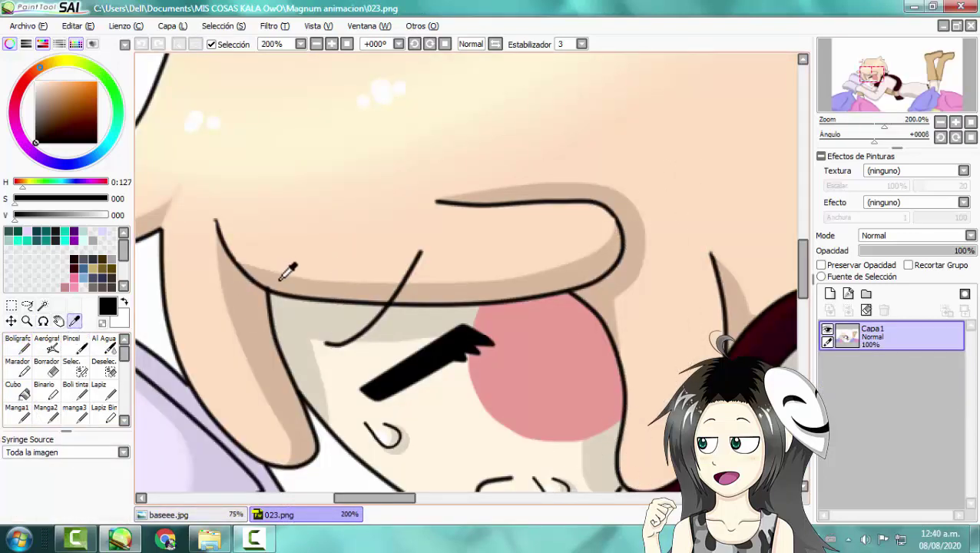
{"action": "left_click", "coordinate": [305, 287]}
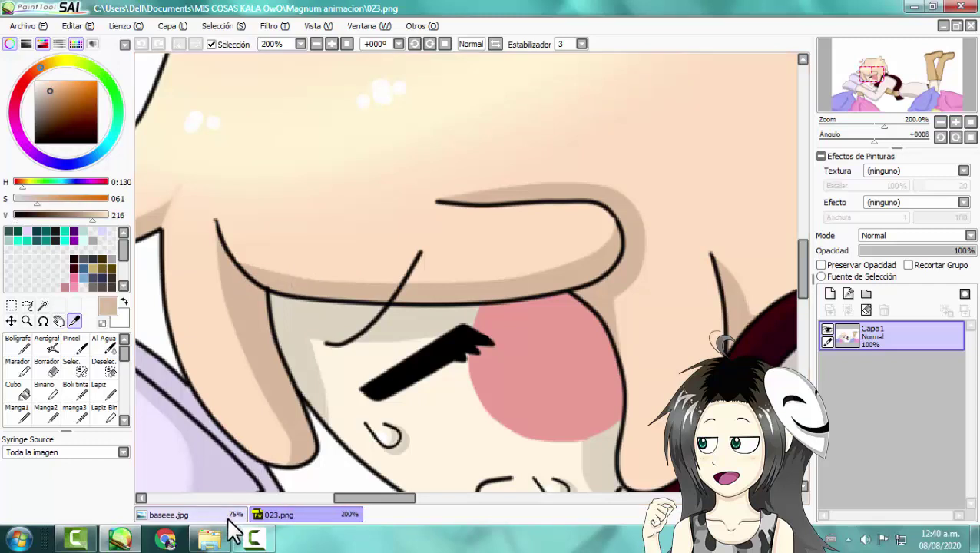
{"action": "left_click", "coordinate": [192, 515]}
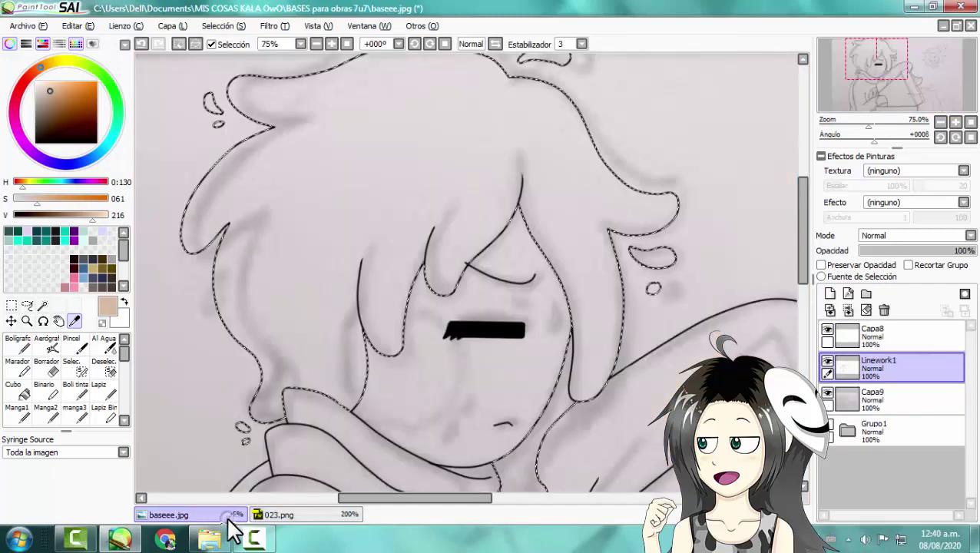
Step: Add a new layer beneath Linework1 and fill the selected hair with the sampled tan colour using the bucket
{"action": "left_click", "coordinate": [830, 295]}
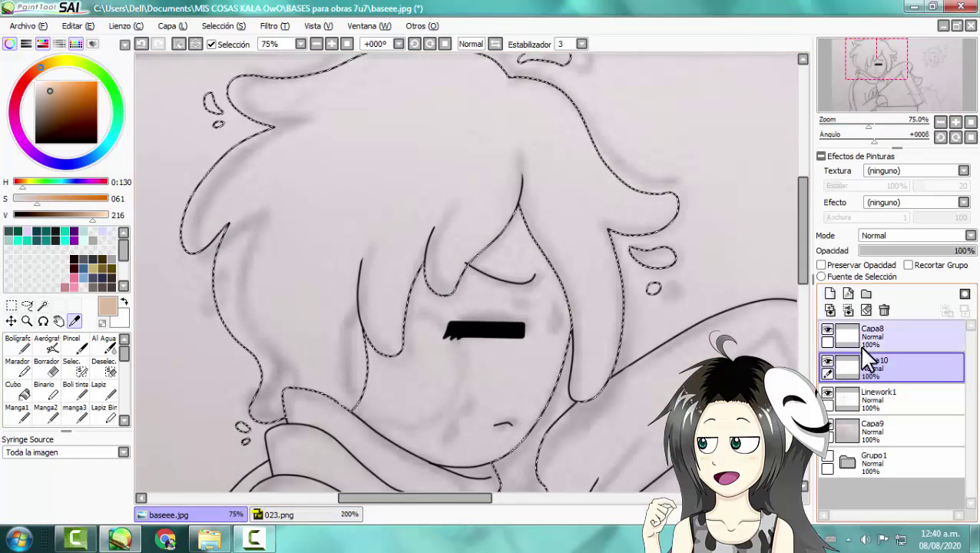
{"action": "left_click_drag", "start_coordinate": [876, 369], "coordinate": [883, 405]}
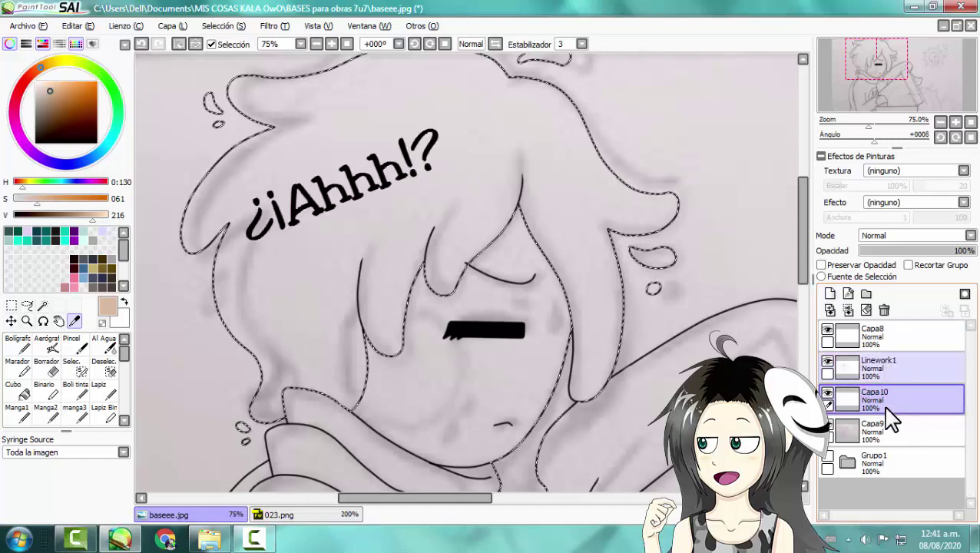
{"action": "left_click", "coordinate": [19, 394]}
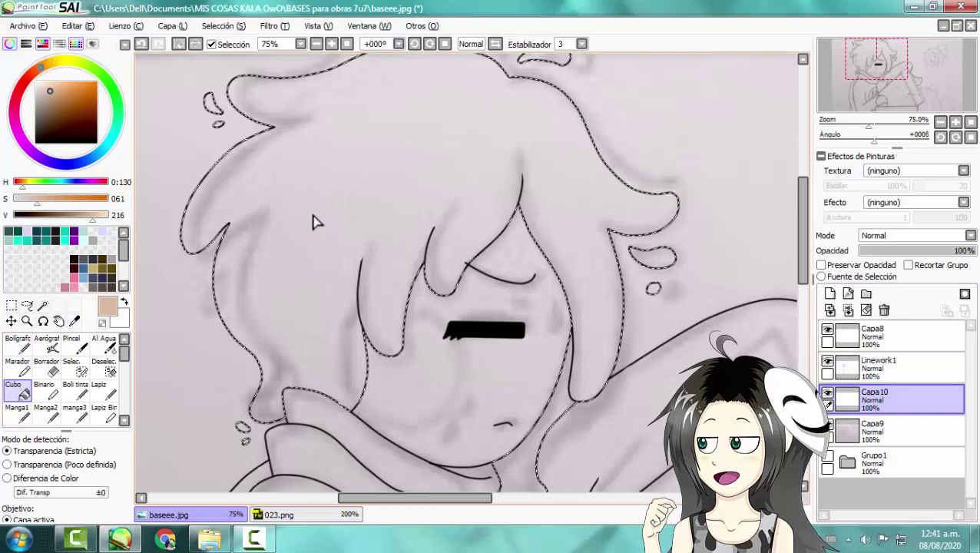
{"action": "left_click", "coordinate": [370, 220]}
{"action": "scroll", "coordinate": [335, 239], "scroll_direction": "down", "scroll_amount": 1}
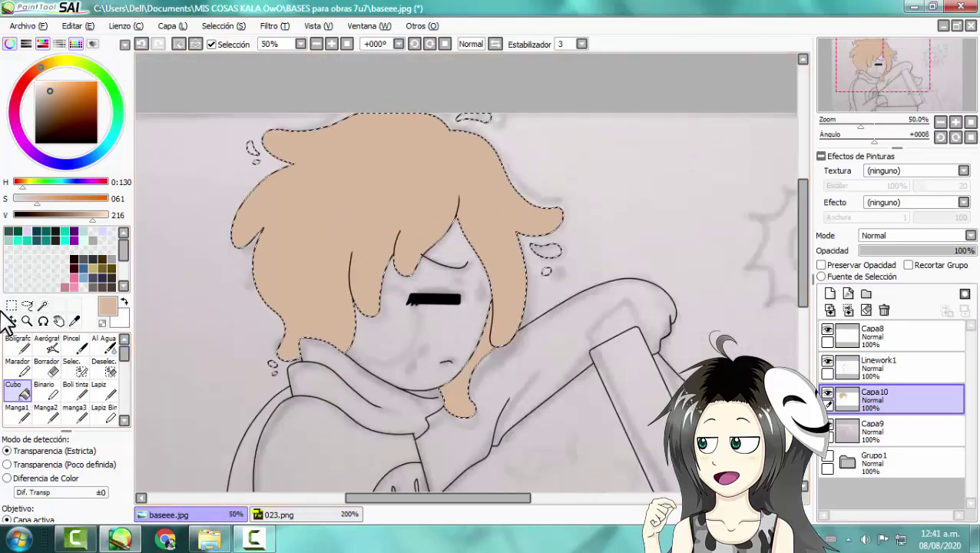
Step: Paint the selected drops around the hair tan with the Bolígrafo brush at size 500.0 and clear the selection
{"action": "left_click", "coordinate": [19, 350]}
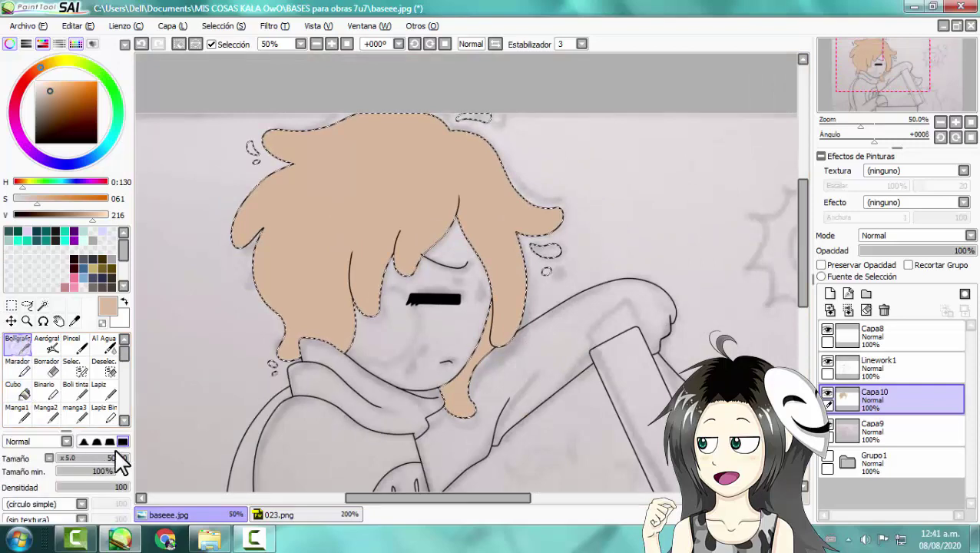
{"action": "left_click", "coordinate": [109, 458]}
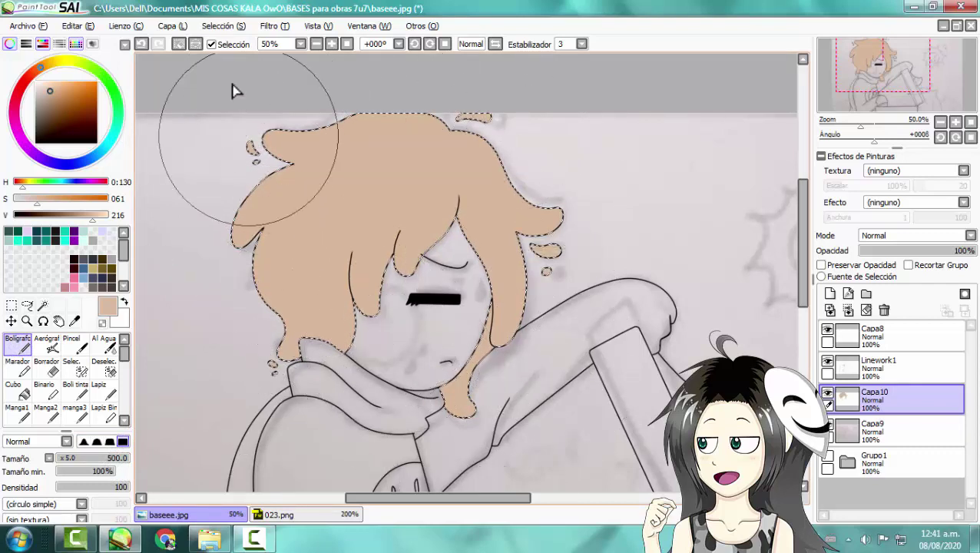
{"action": "left_click", "coordinate": [176, 42]}
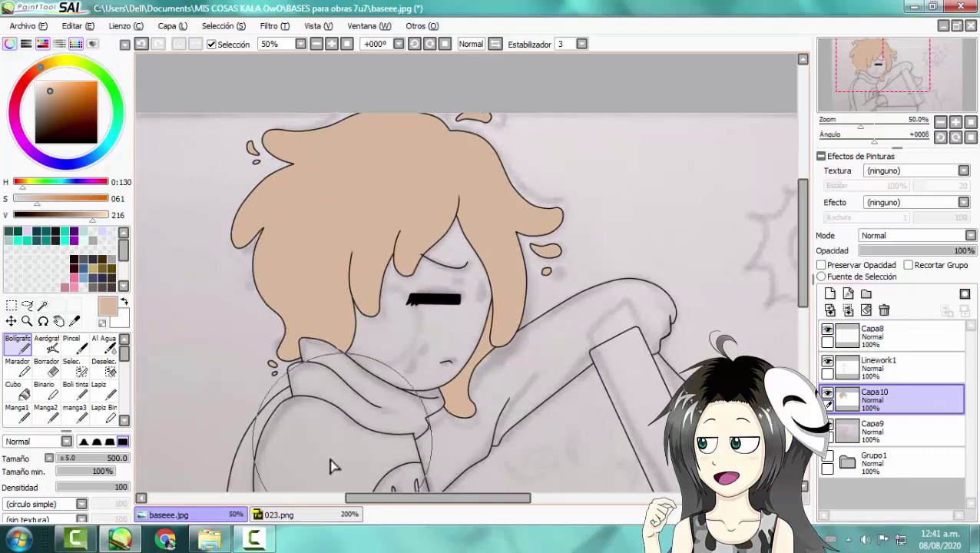
Step: Sample the light peach hair base colour from 023.png and return to baseee.jpg
{"action": "left_click", "coordinate": [303, 515]}
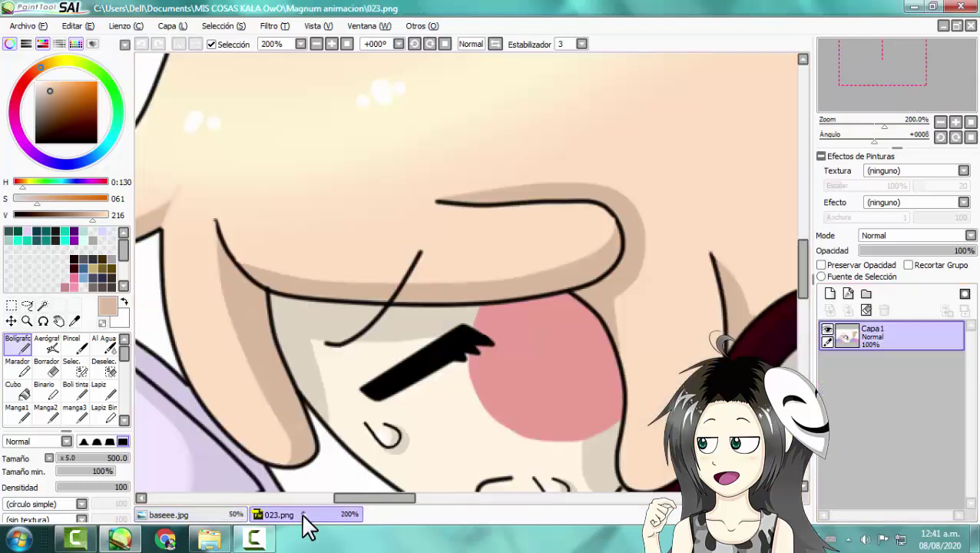
{"action": "left_click", "coordinate": [340, 277], "text": "alt"}
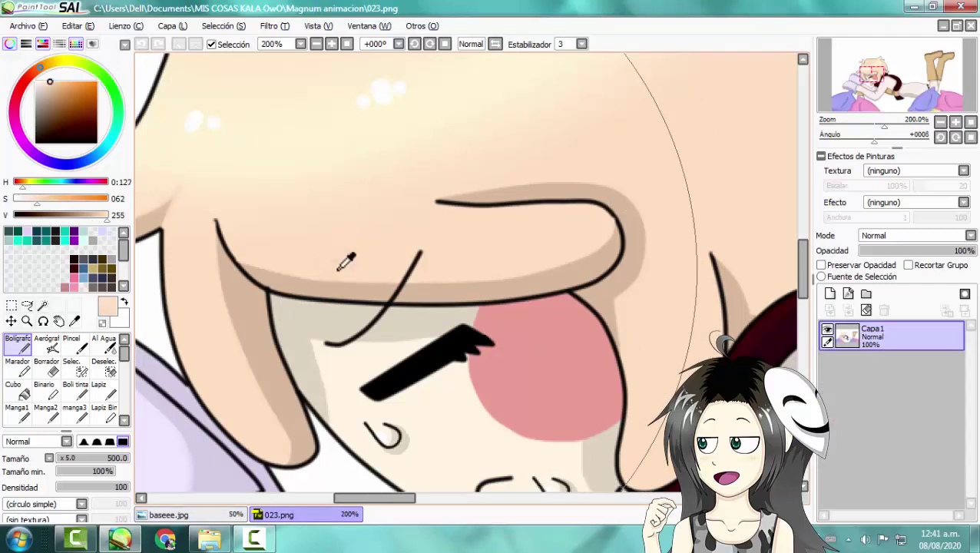
{"action": "left_click", "coordinate": [236, 522]}
Step: Add a linework layer above Linework1 and draw a peach size 4.0 shadow-boundary curve down the long lock beside the face
{"action": "left_click", "coordinate": [868, 363]}
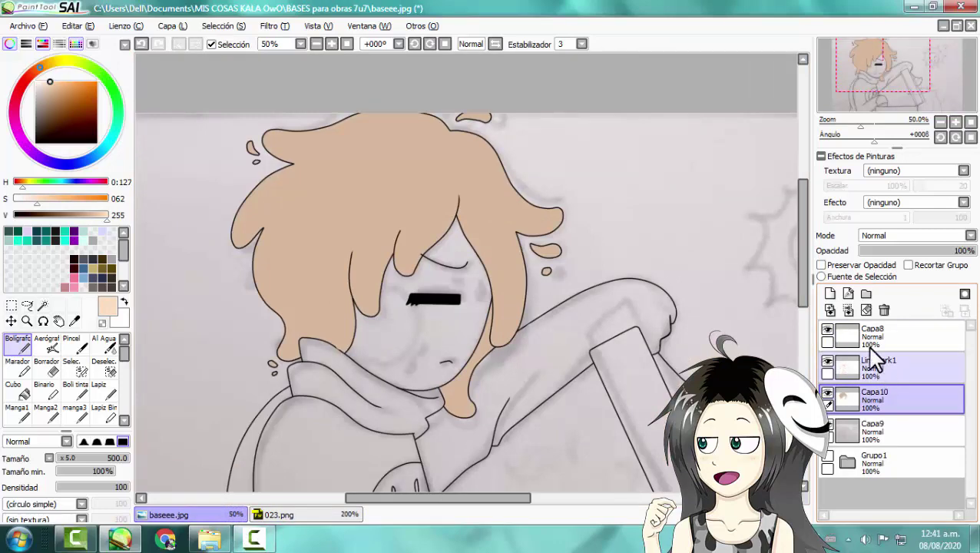
{"action": "left_click", "coordinate": [848, 293]}
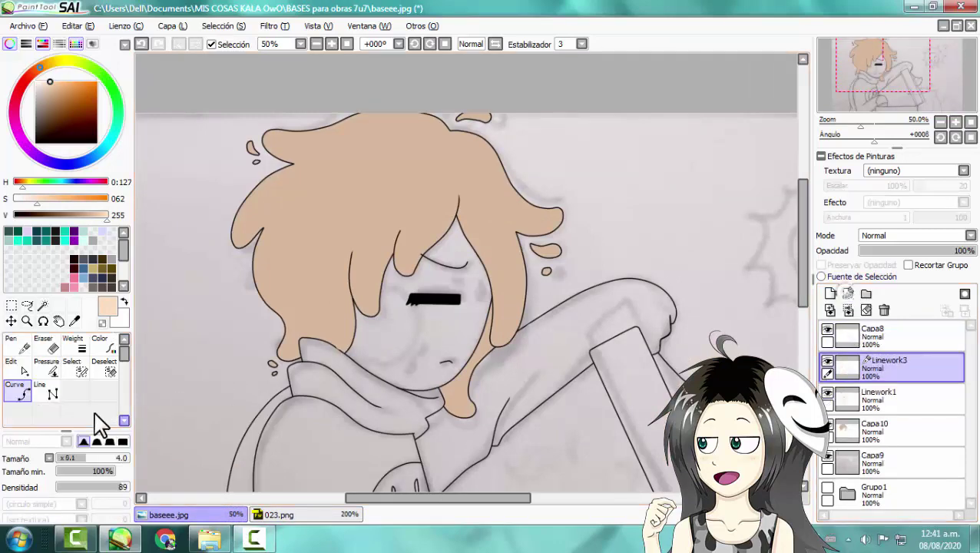
{"action": "scroll", "coordinate": [400, 244], "scroll_direction": "up", "scroll_amount": 5}
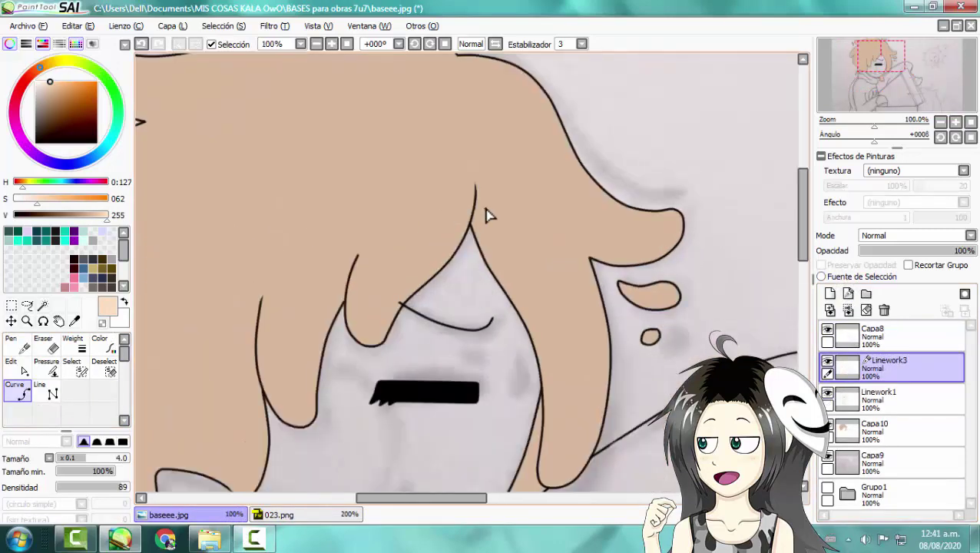
{"action": "scroll", "coordinate": [470, 158], "scroll_direction": "down", "scroll_amount": 1}
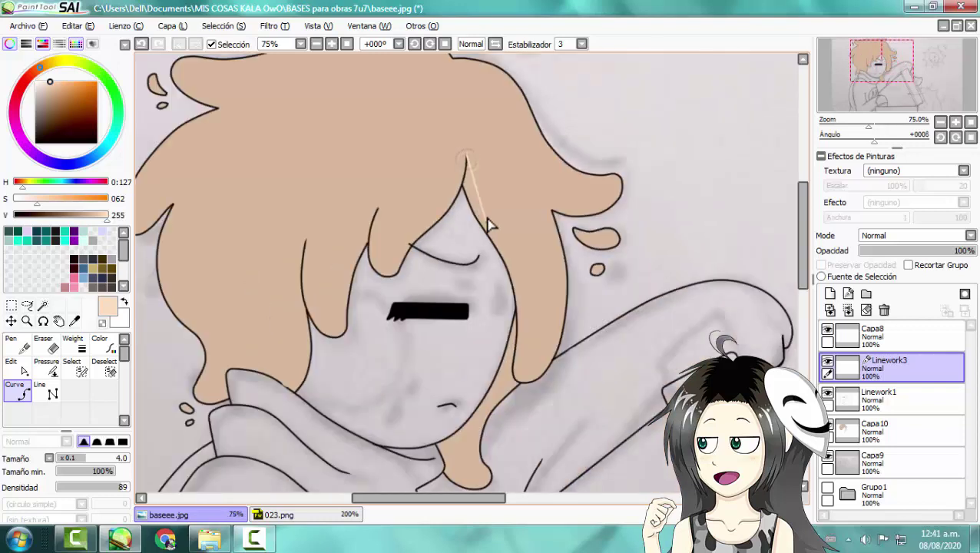
{"action": "scroll", "coordinate": [499, 246], "scroll_direction": "up", "scroll_amount": 1}
{"action": "mouse_move", "coordinate": [435, 60]}
{"action": "left_mouse_down"}
{"action": "mouse_move", "coordinate": [479, 196]}
{"action": "mouse_move", "coordinate": [553, 280]}
{"action": "mouse_move", "coordinate": [578, 368]}
{"action": "left_mouse_up"}
{"action": "scroll", "coordinate": [554, 303], "scroll_direction": "down", "scroll_amount": 1}
{"action": "left_click", "coordinate": [580, 436]}
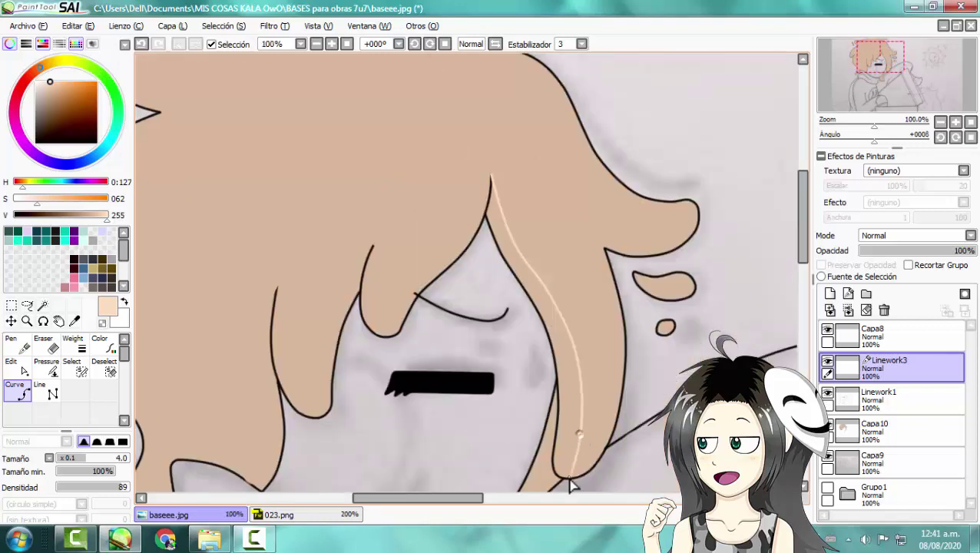
{"action": "scroll", "coordinate": [574, 470], "scroll_direction": "up", "scroll_amount": 1}
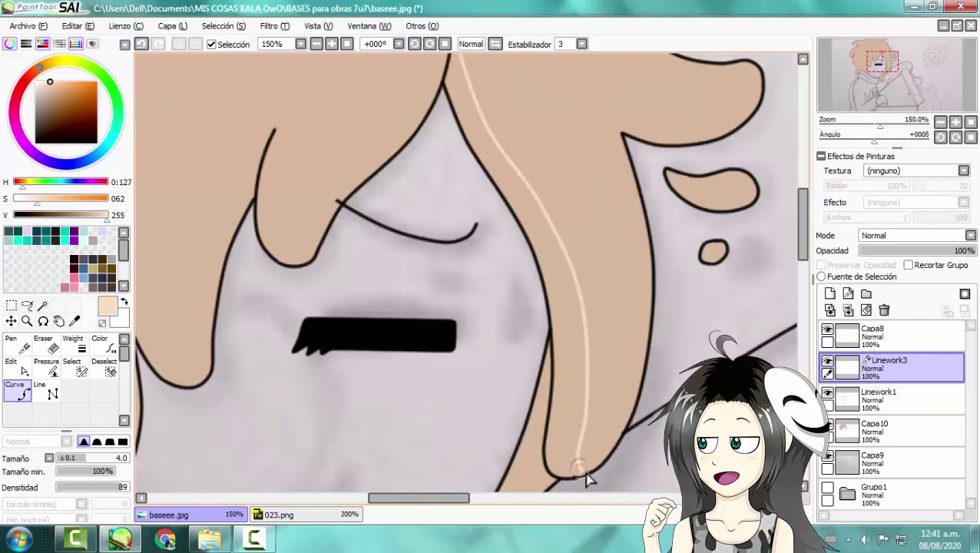
{"action": "scroll", "coordinate": [392, 329], "scroll_direction": "down", "scroll_amount": 2}
Step: Draw a peach shadow-boundary curve inside the flicked hair tip, running from its end back to the notch beneath it
{"action": "scroll", "coordinate": [561, 261], "scroll_direction": "up", "scroll_amount": 3}
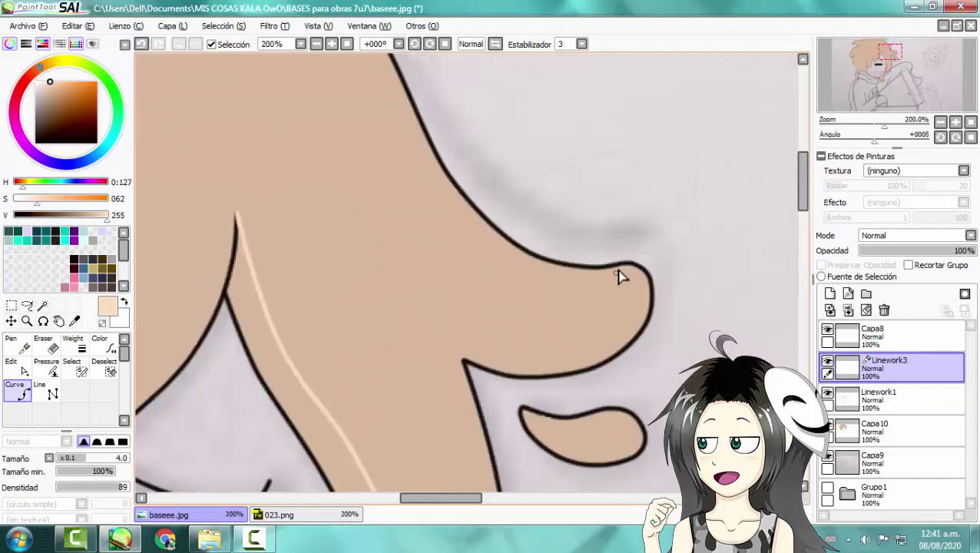
{"action": "left_click", "coordinate": [508, 338]}
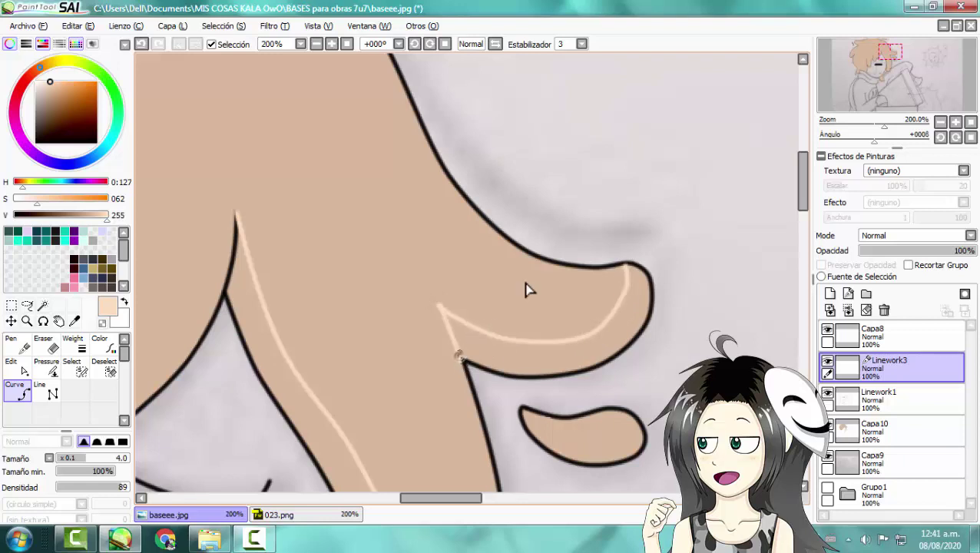
{"action": "scroll", "coordinate": [526, 290], "scroll_direction": "down", "scroll_amount": 3}
{"action": "scroll", "coordinate": [449, 225], "scroll_direction": "up", "scroll_amount": 1}
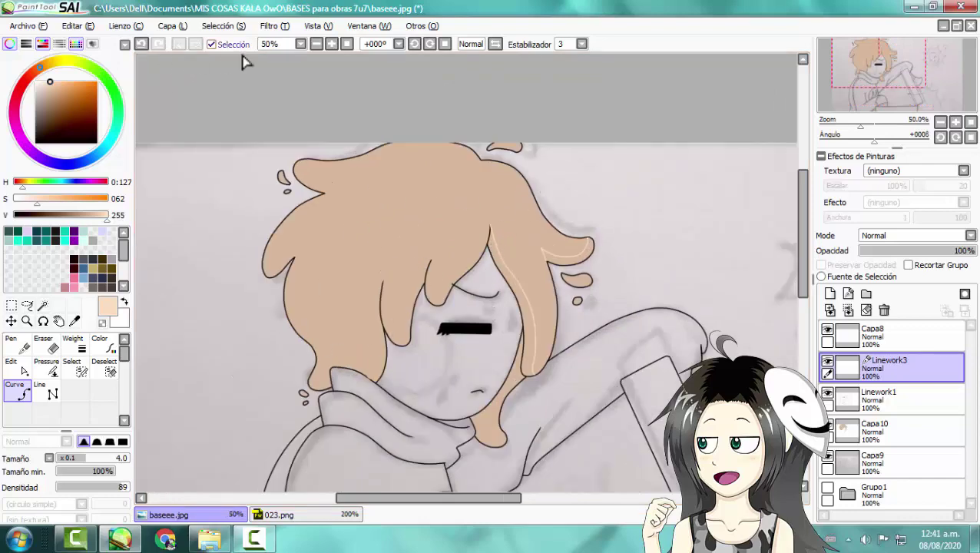
{"action": "scroll", "coordinate": [279, 267], "scroll_direction": "down", "scroll_amount": 2}
{"action": "scroll", "coordinate": [278, 267], "scroll_direction": "up", "scroll_amount": 1}
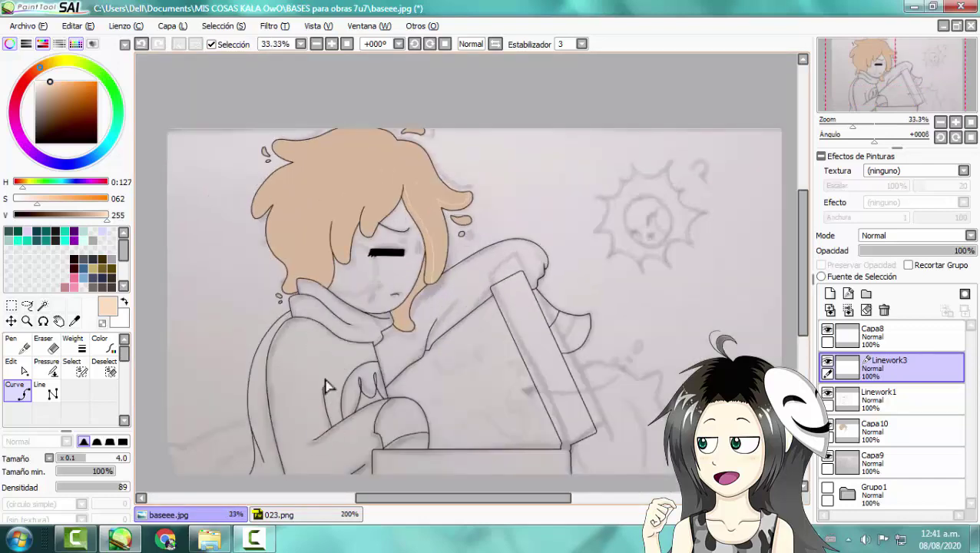
{"action": "scroll", "coordinate": [257, 465], "scroll_direction": "up", "scroll_amount": 1}
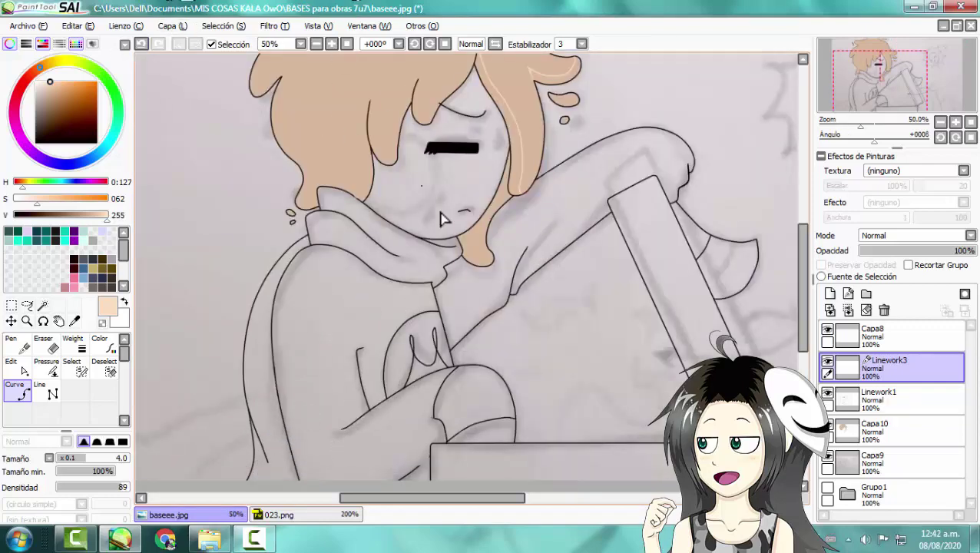
{"action": "scroll", "coordinate": [366, 328], "scroll_direction": "down", "scroll_amount": 1}
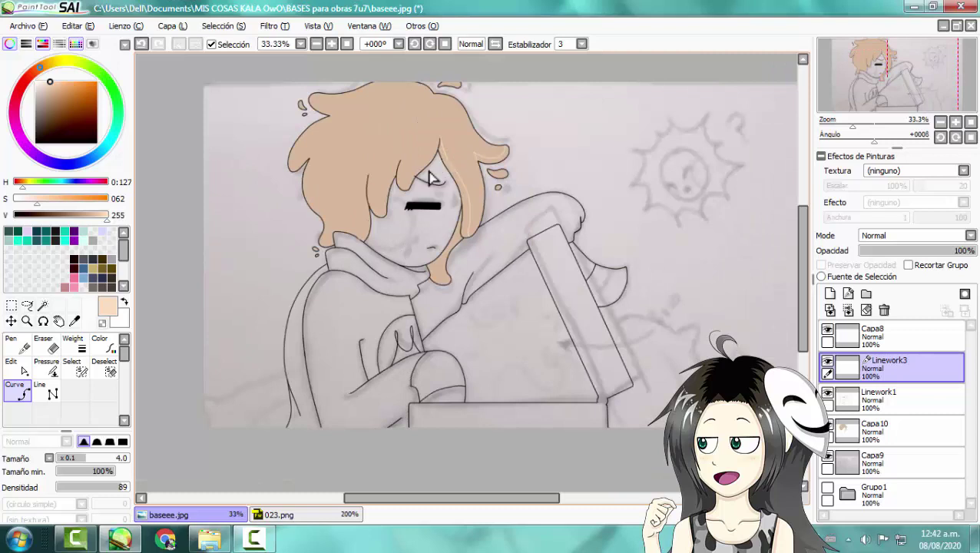
{"action": "scroll", "coordinate": [408, 112], "scroll_direction": "up", "scroll_amount": 1}
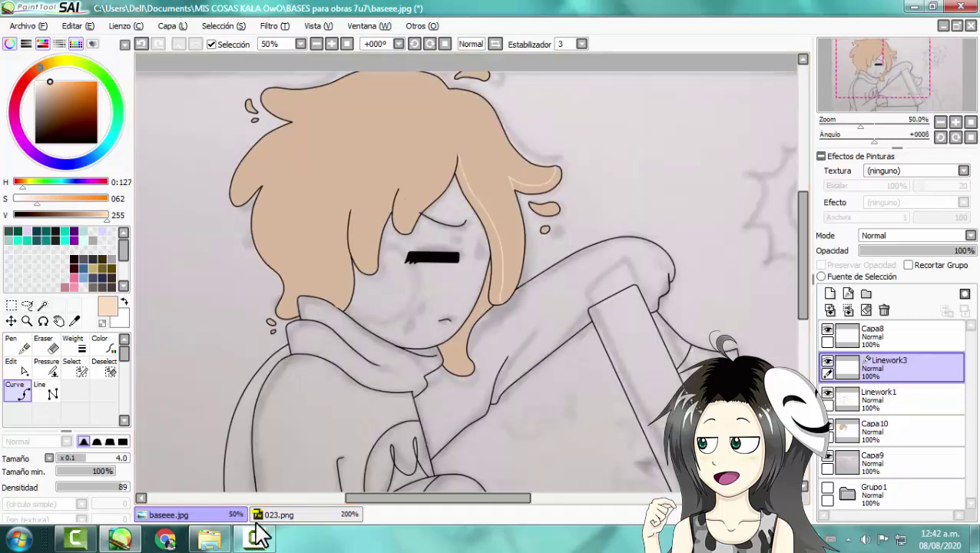
{"action": "scroll", "coordinate": [435, 152], "scroll_direction": "down", "scroll_amount": 1}
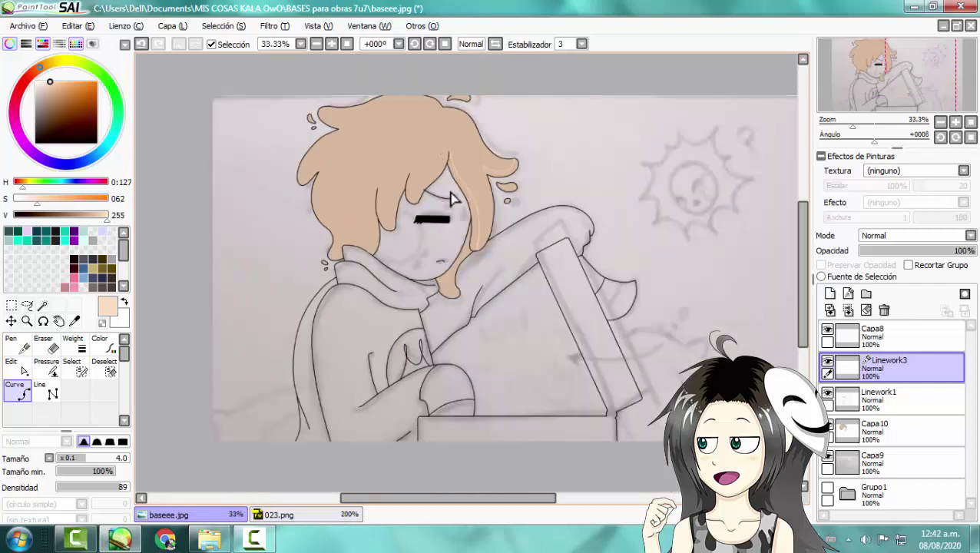
{"action": "left_click_drag", "start_coordinate": [379, 504], "coordinate": [398, 507]}
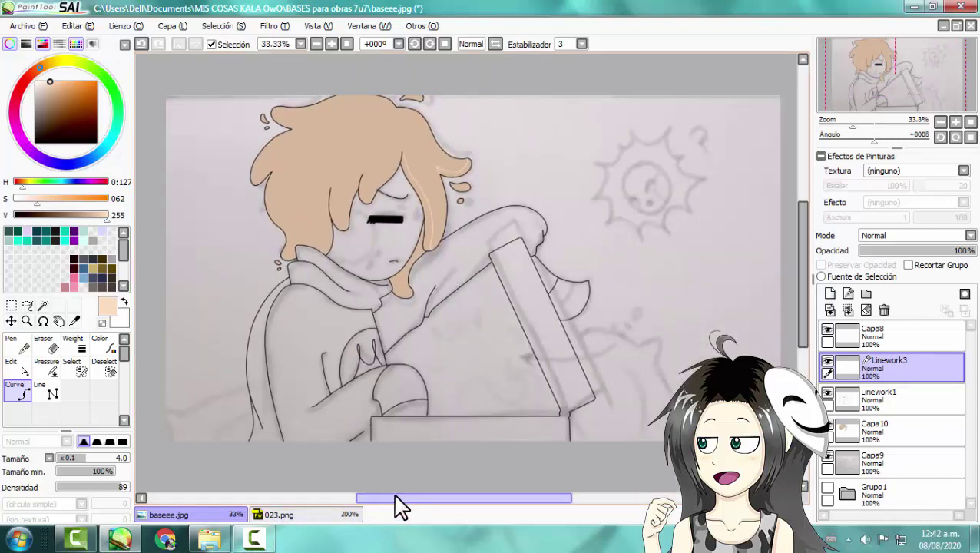
{"action": "left_click", "coordinate": [261, 541]}
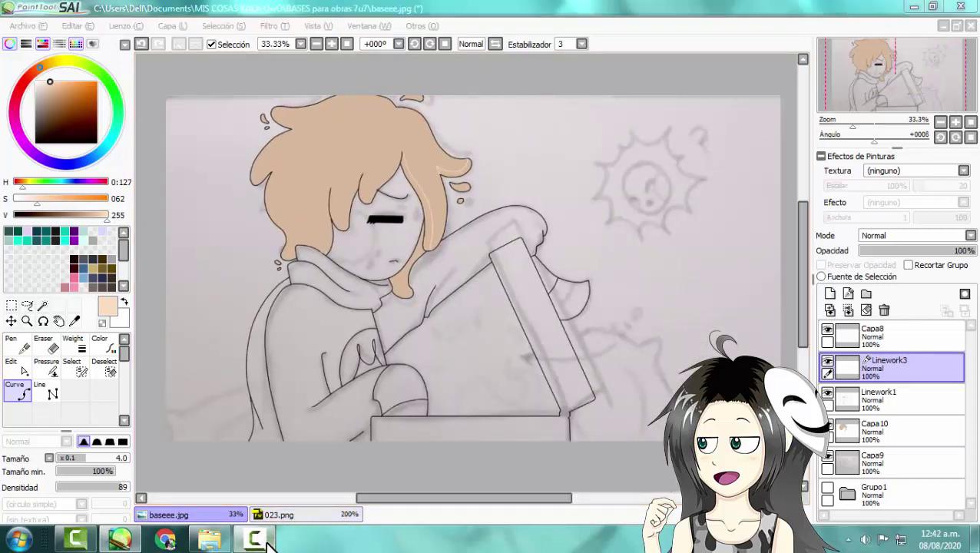
{"action": "left_click", "coordinate": [912, 470]}
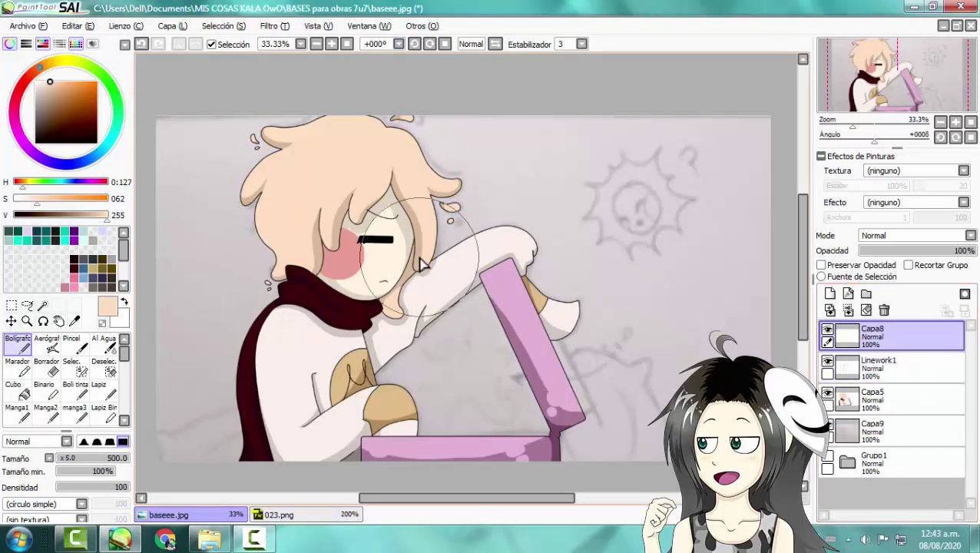
Step: Select the coloured character, including the hair, on layer Capa5 with the magic wand
{"action": "scroll", "coordinate": [359, 169], "scroll_direction": "up", "scroll_amount": 1}
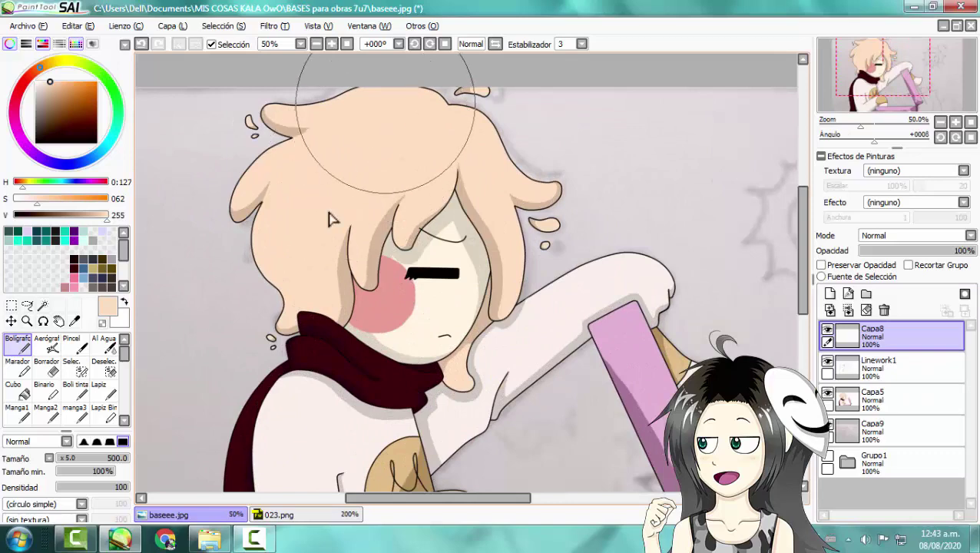
{"action": "scroll", "coordinate": [338, 219], "scroll_direction": "down", "scroll_amount": 1}
{"action": "scroll", "coordinate": [354, 223], "scroll_direction": "up", "scroll_amount": 3}
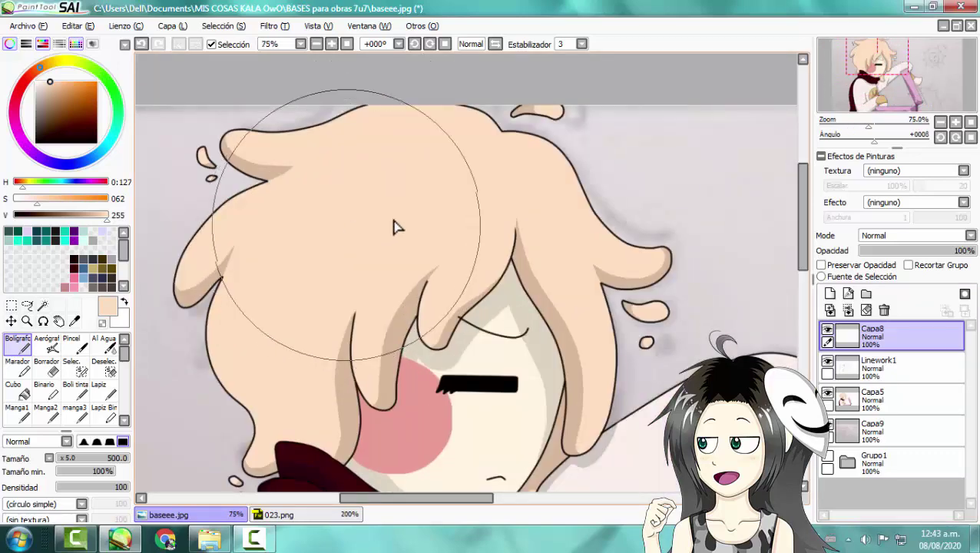
{"action": "left_click", "coordinate": [866, 400]}
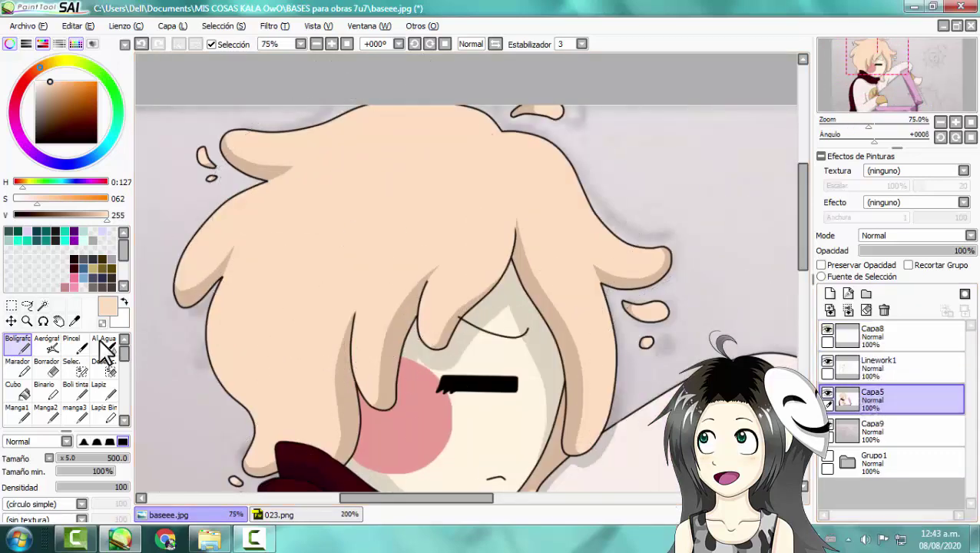
{"action": "left_click", "coordinate": [42, 305]}
{"action": "left_click", "coordinate": [311, 209]}
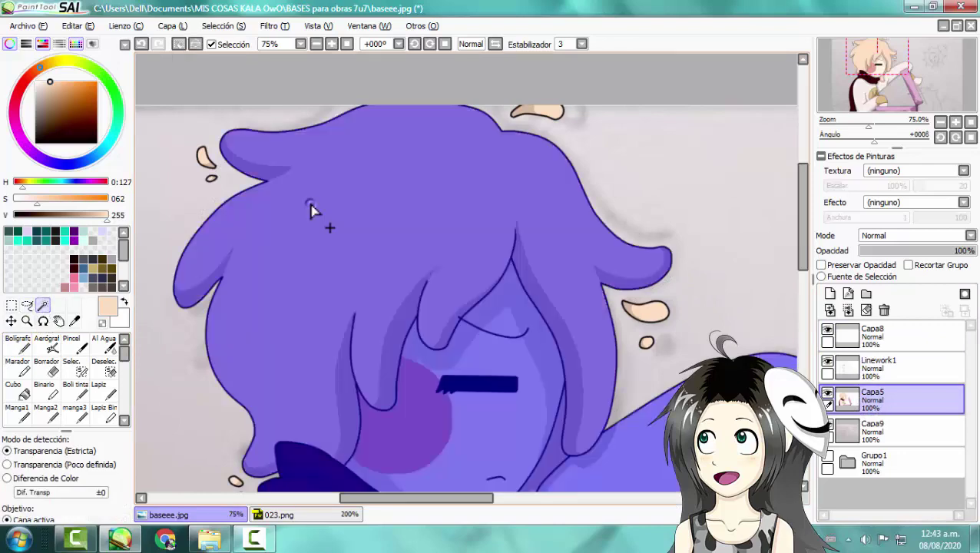
{"action": "scroll", "coordinate": [335, 143], "scroll_direction": "down", "scroll_amount": 1}
{"action": "scroll", "coordinate": [394, 112], "scroll_direction": "up", "scroll_amount": 1}
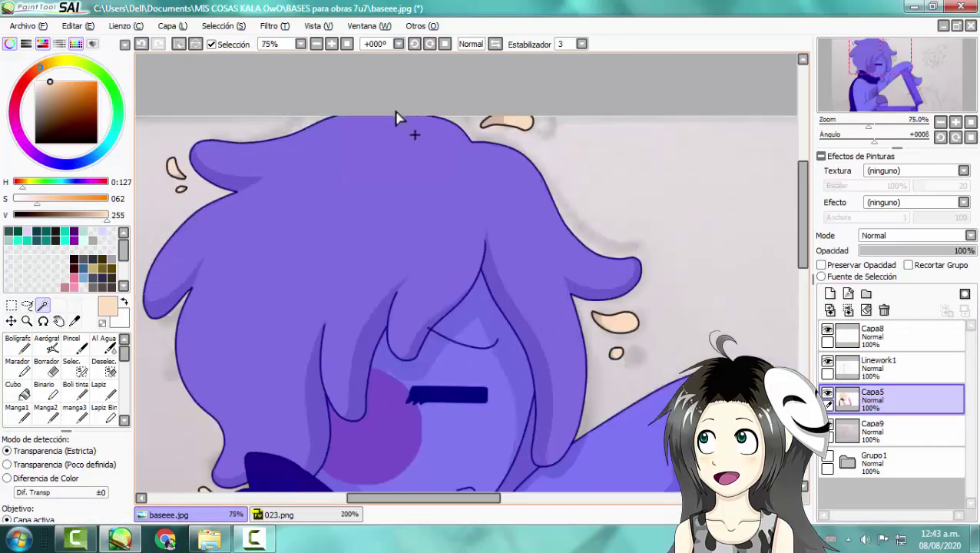
Step: Add a new layer above Capa5 and set its blending mode to Luminosidad
{"action": "left_click", "coordinate": [831, 294]}
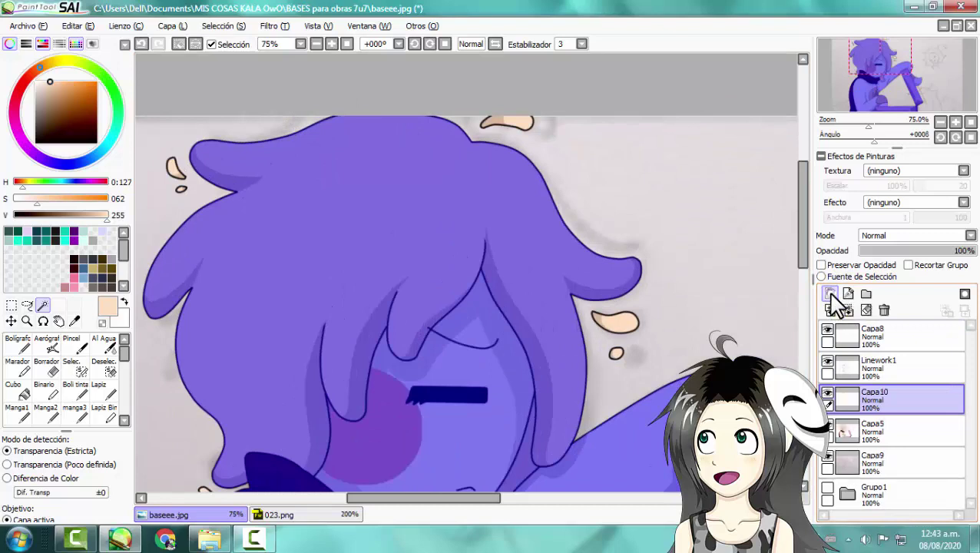
{"action": "left_click", "coordinate": [879, 237]}
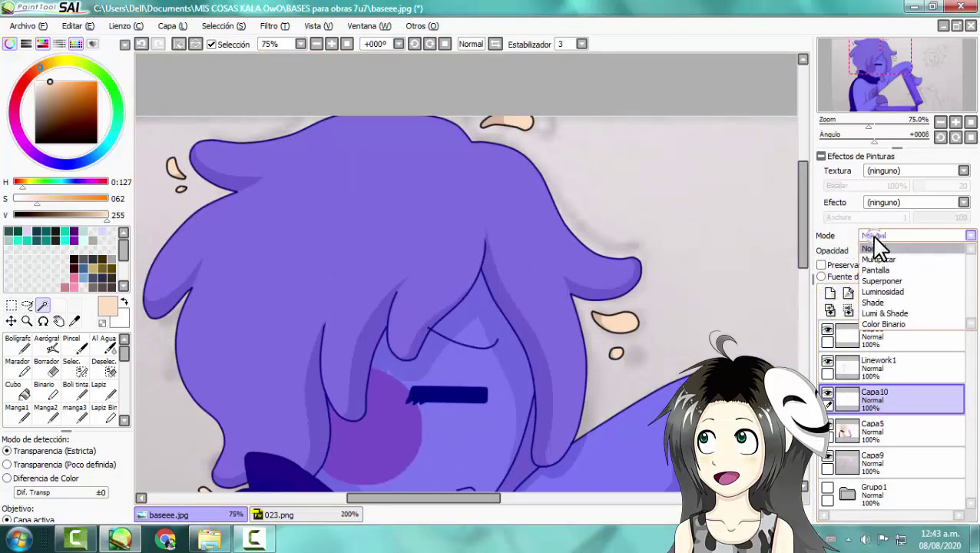
{"action": "left_click", "coordinate": [884, 292]}
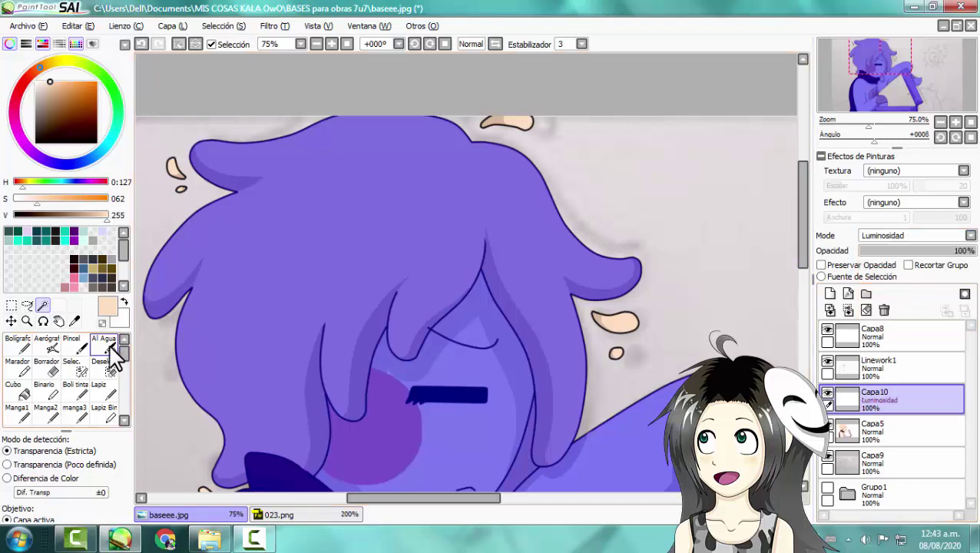
Step: Set the Al Agua brush to size 175.0 and density 49 and paint a broad curved highlight band across the hair
{"action": "left_click", "coordinate": [107, 343]}
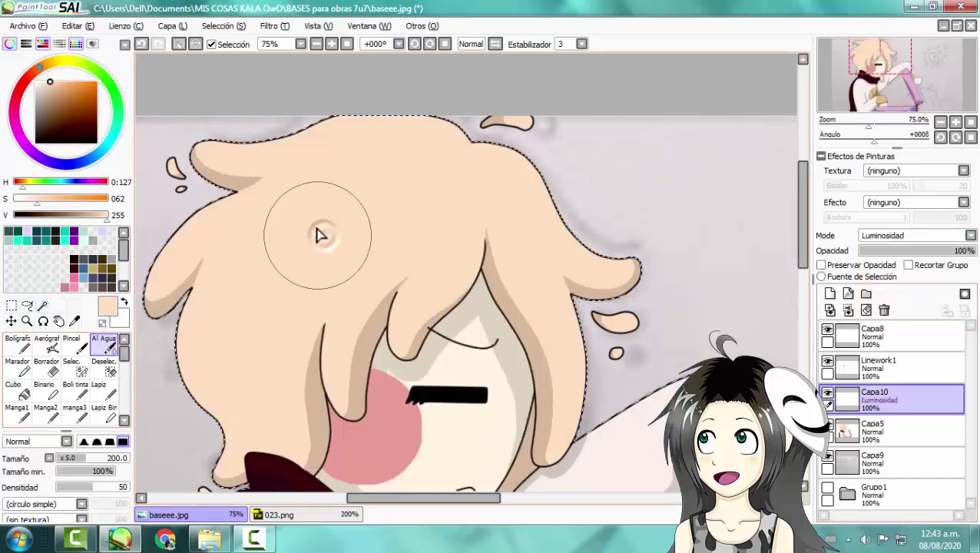
{"action": "key", "text": "ctrl+z"}
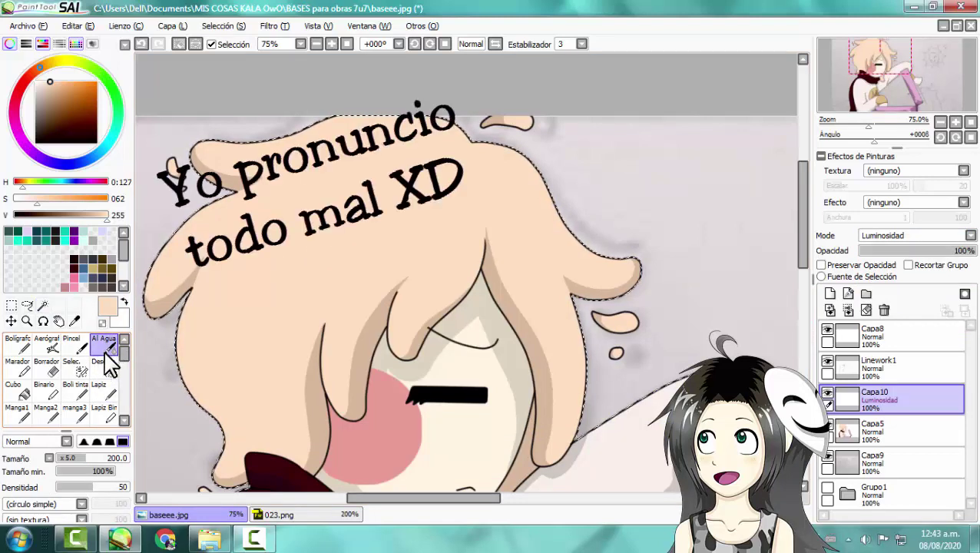
{"action": "left_click_drag", "start_coordinate": [96, 459], "coordinate": [87, 465]}
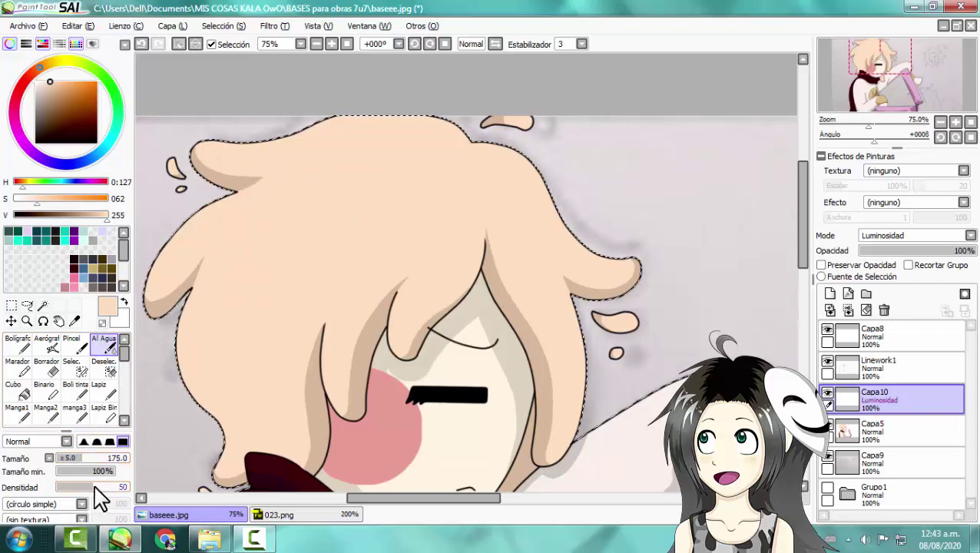
{"action": "left_click_drag", "start_coordinate": [93, 487], "coordinate": [91, 485]}
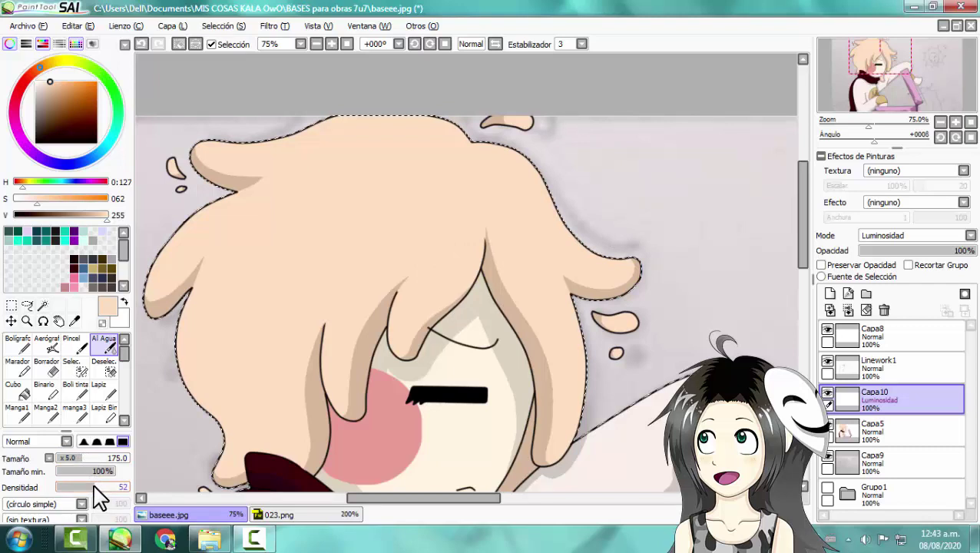
{"action": "mouse_move", "coordinate": [241, 153]}
{"action": "left_mouse_down"}
{"action": "mouse_move", "coordinate": [172, 154]}
{"action": "mouse_move", "coordinate": [234, 224]}
{"action": "mouse_move", "coordinate": [339, 258]}
{"action": "mouse_move", "coordinate": [537, 261]}
{"action": "mouse_move", "coordinate": [569, 238]}
{"action": "left_mouse_up"}
{"action": "scroll", "coordinate": [382, 225], "scroll_direction": "down", "scroll_amount": 1}
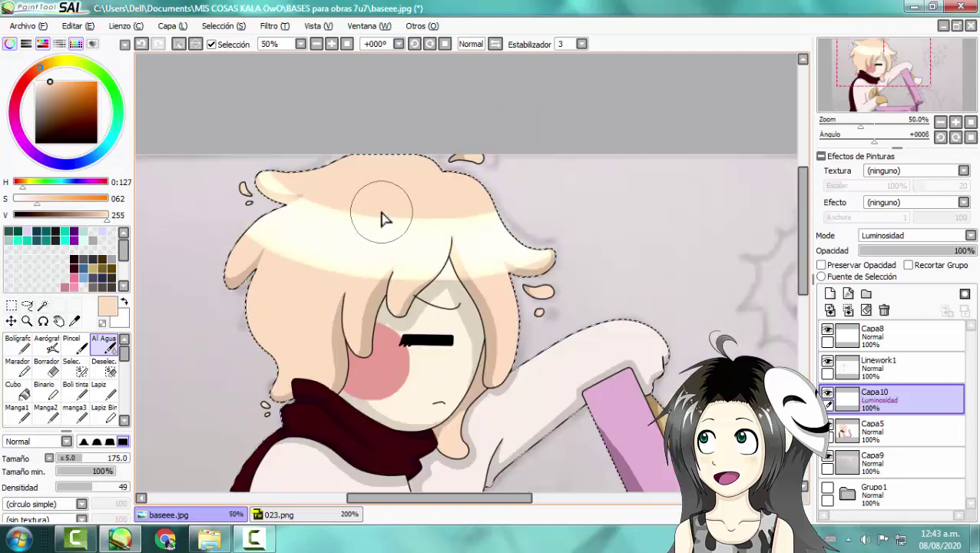
Step: Lower the hair highlight layer's opacity to 34% and soften the band's edges with the Desenf. brush at size 105.0
{"action": "scroll", "coordinate": [377, 201], "scroll_direction": "up", "scroll_amount": 1}
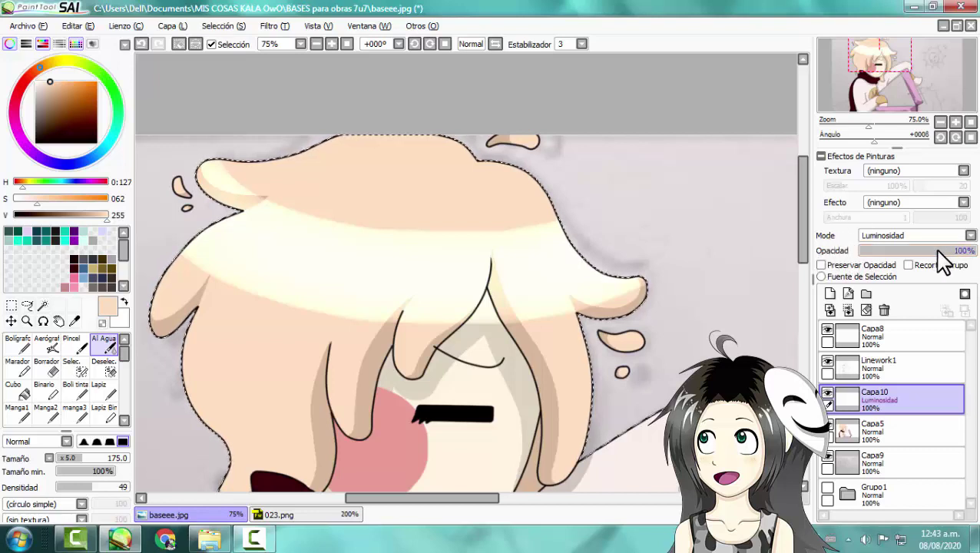
{"action": "left_click_drag", "start_coordinate": [964, 247], "coordinate": [899, 248]}
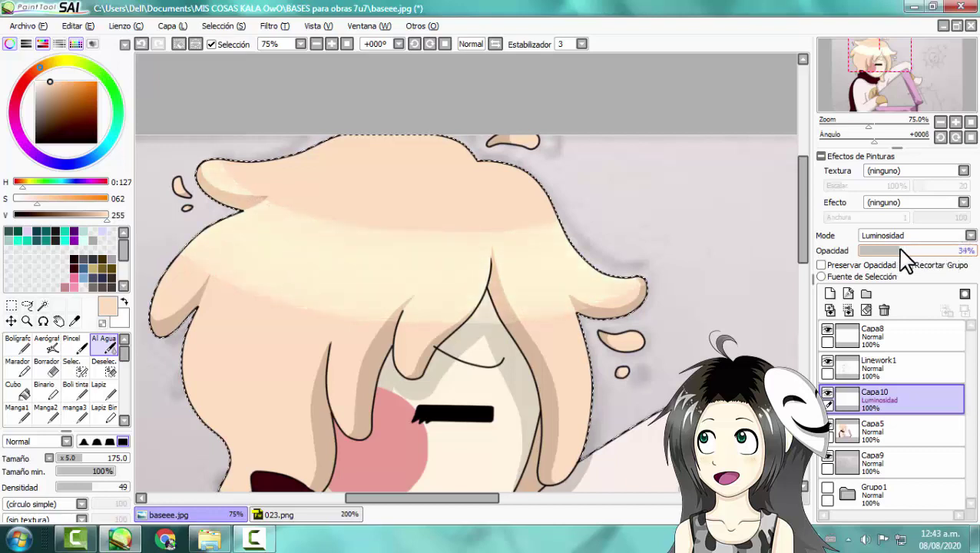
{"action": "scroll", "coordinate": [99, 396], "scroll_direction": "down", "scroll_amount": 2}
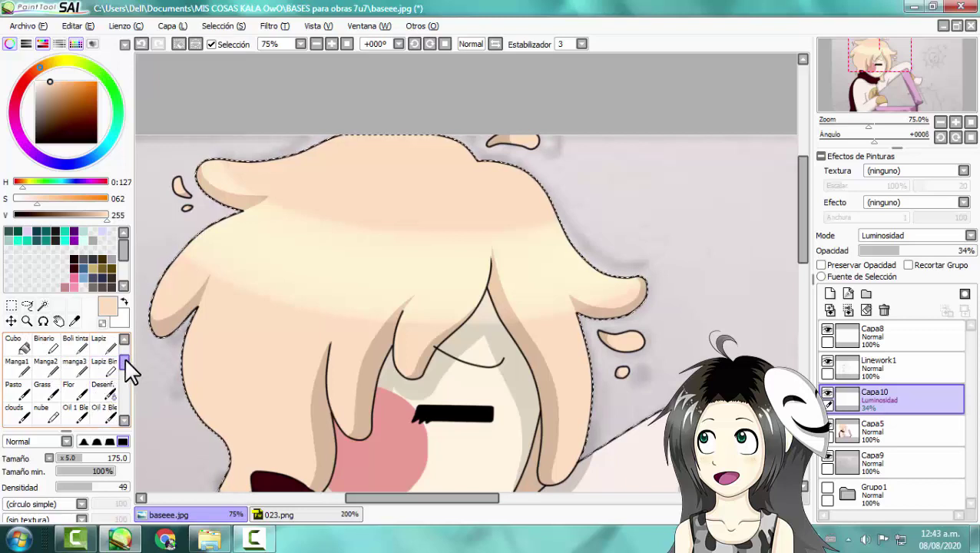
{"action": "left_click_drag", "start_coordinate": [127, 368], "coordinate": [125, 378]}
{"action": "left_click", "coordinate": [106, 373]}
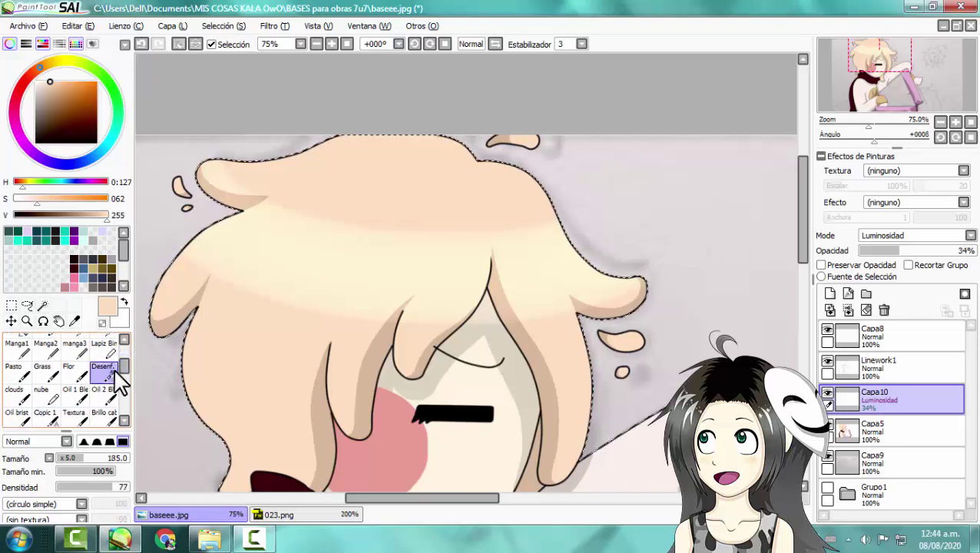
{"action": "left_click", "coordinate": [80, 459]}
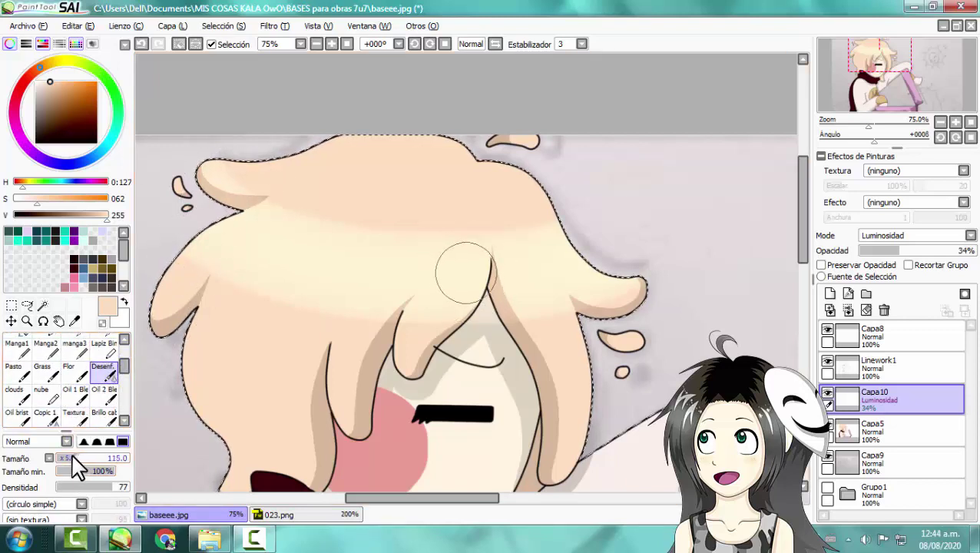
{"action": "mouse_move", "coordinate": [230, 138]}
{"action": "left_mouse_down"}
{"action": "mouse_move", "coordinate": [251, 186]}
{"action": "mouse_move", "coordinate": [284, 204]}
{"action": "mouse_move", "coordinate": [435, 233]}
{"action": "left_mouse_up"}
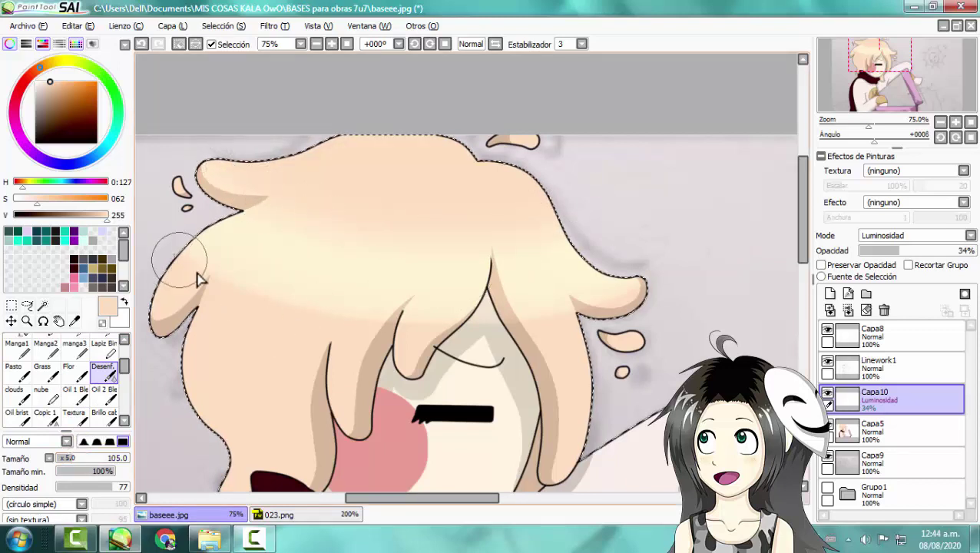
Step: Clear the selection around the character
{"action": "scroll", "coordinate": [319, 234], "scroll_direction": "down", "scroll_amount": 2}
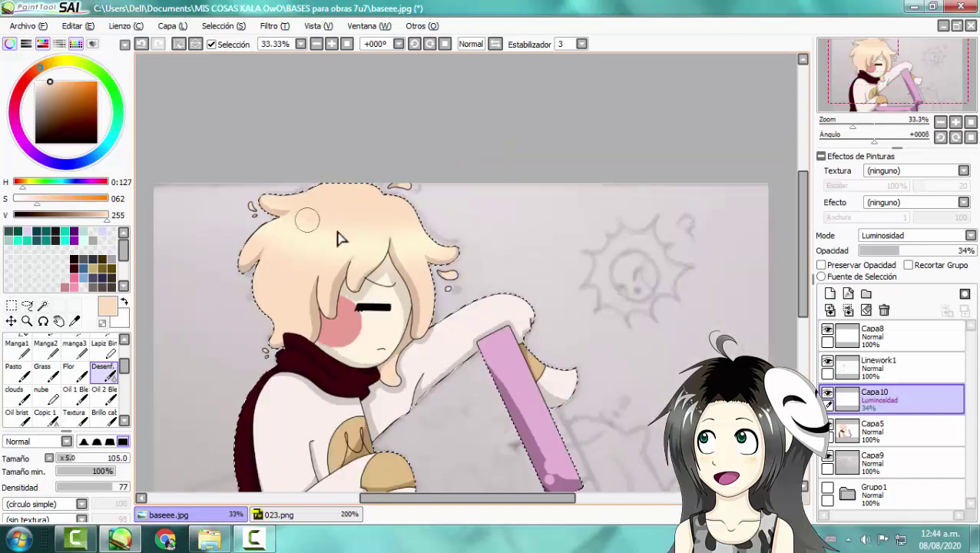
{"action": "scroll", "coordinate": [325, 286], "scroll_direction": "down", "scroll_amount": 1}
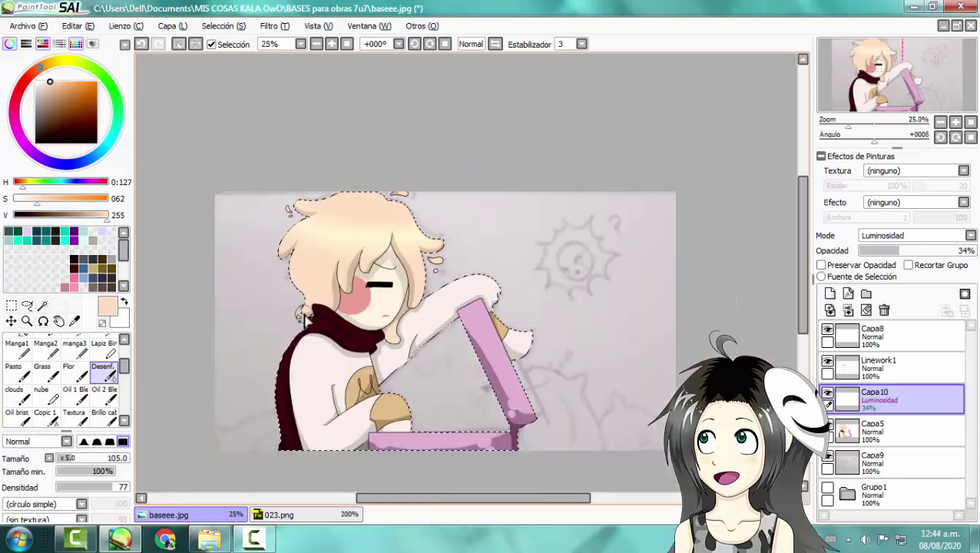
{"action": "scroll", "coordinate": [304, 309], "scroll_direction": "up", "scroll_amount": 1}
{"action": "left_click", "coordinate": [177, 42]}
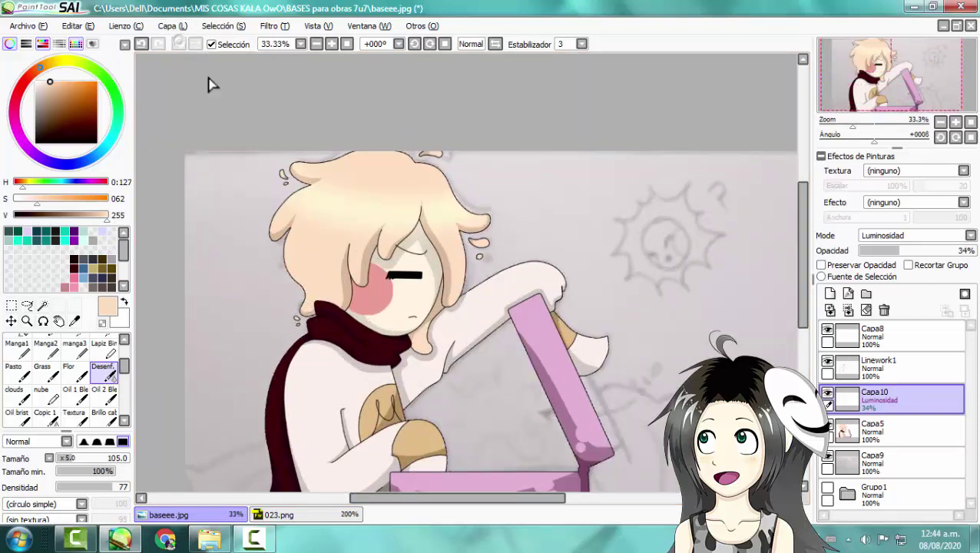
Step: Hide the scanned sketch layer Capa9 inside Grupo2
{"action": "scroll", "coordinate": [213, 138], "scroll_direction": "down", "scroll_amount": 1}
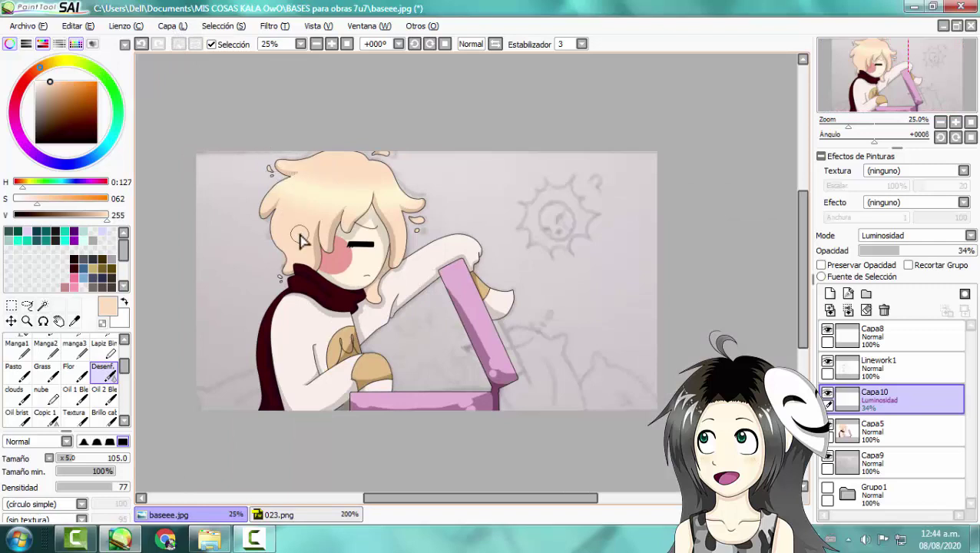
{"action": "scroll", "coordinate": [260, 215], "scroll_direction": "up", "scroll_amount": 1}
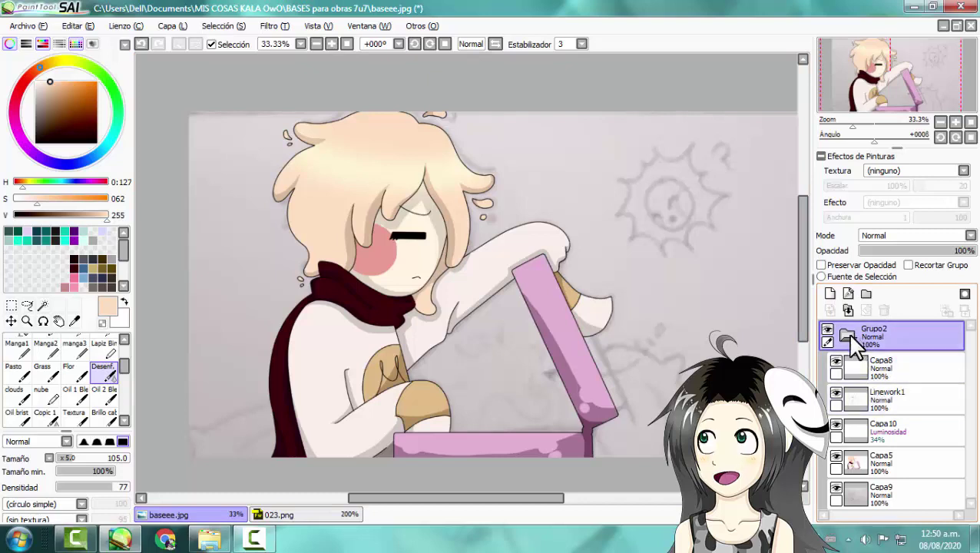
{"action": "left_click_drag", "start_coordinate": [545, 508], "coordinate": [553, 510]}
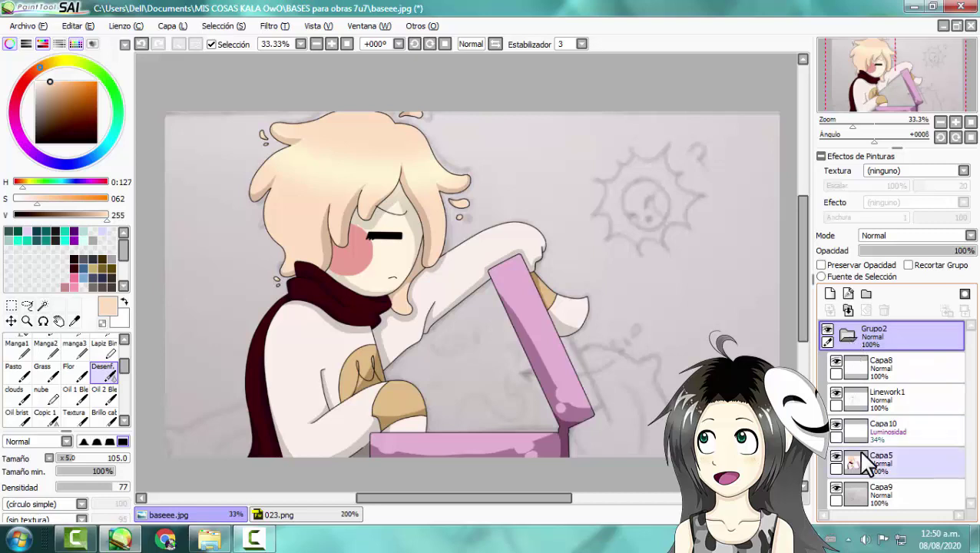
{"action": "left_click", "coordinate": [836, 489]}
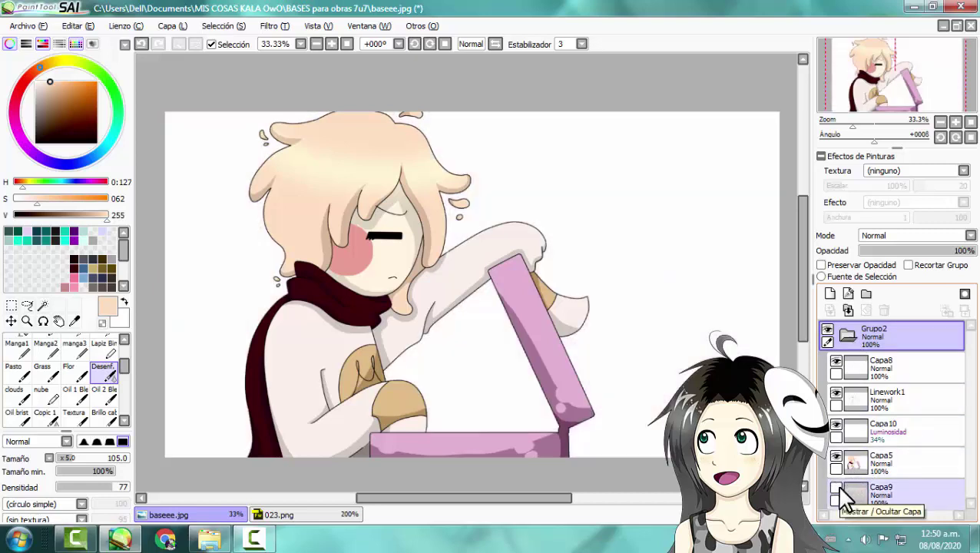
Step: Start saving the canvas under a new name, creating and opening a folder named aaa inside MIS COSAS KALA OwO
{"action": "left_click", "coordinate": [25, 27]}
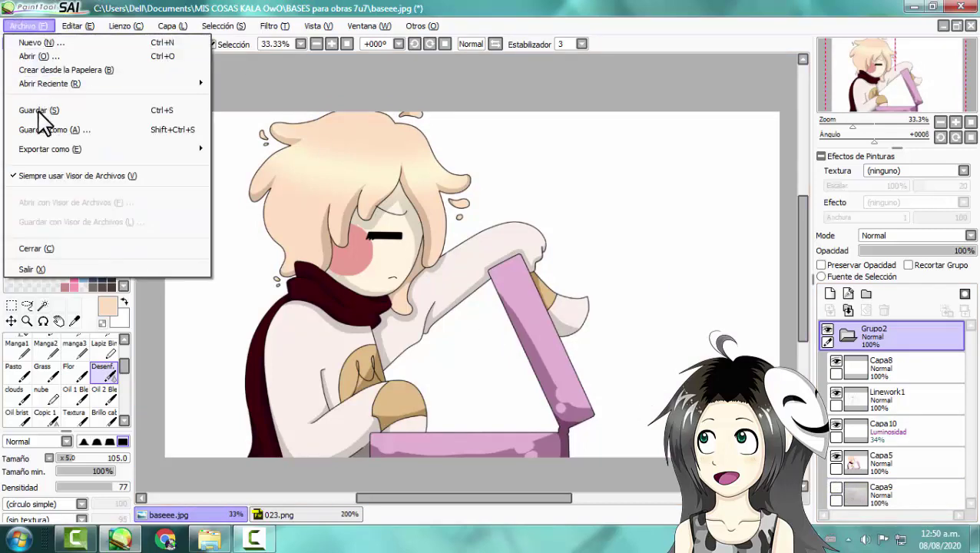
{"action": "left_click", "coordinate": [66, 130]}
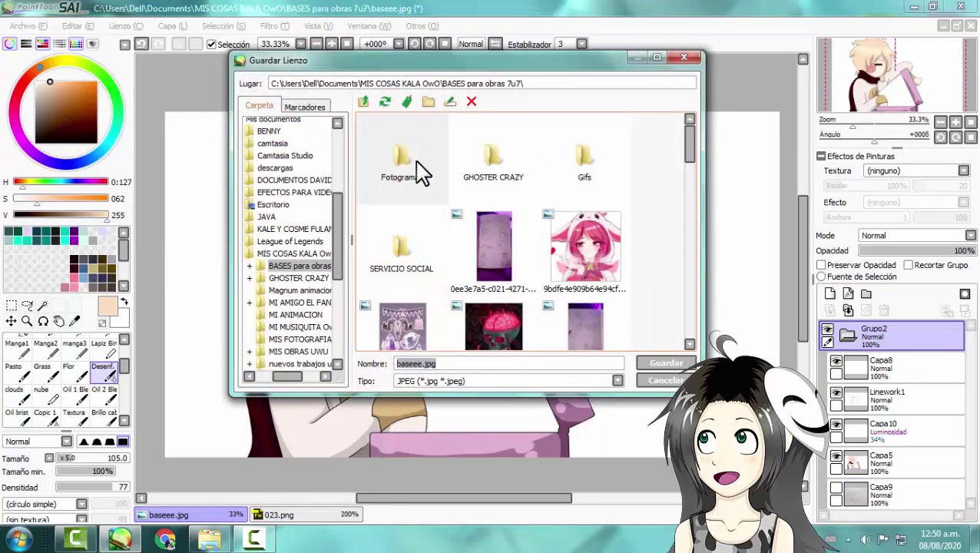
{"action": "left_click", "coordinate": [292, 253]}
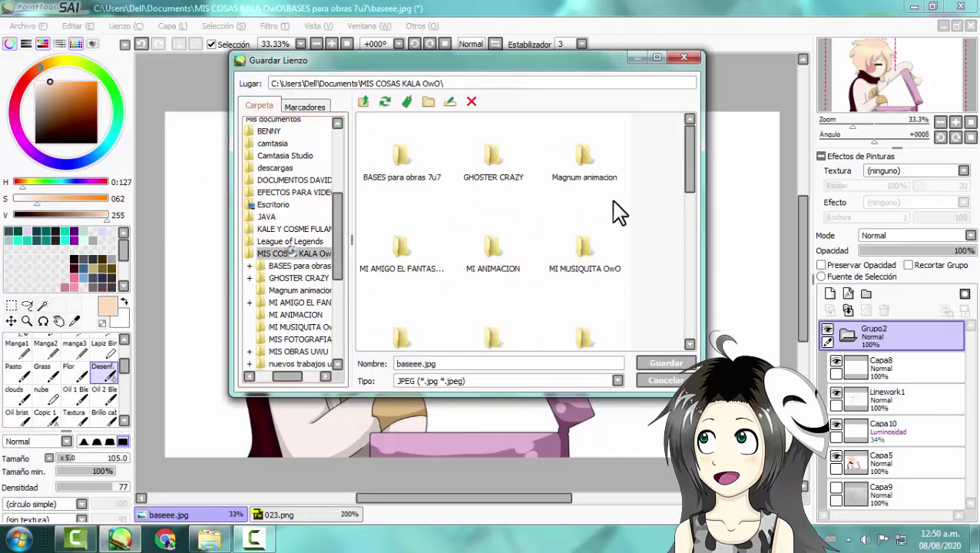
{"action": "right_click", "coordinate": [651, 193]}
{"action": "left_click", "coordinate": [692, 318]}
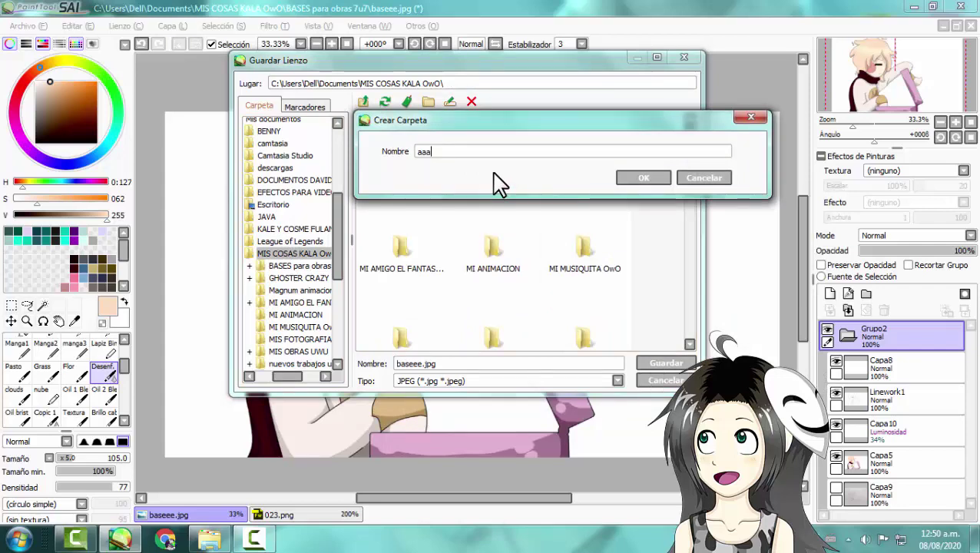
{"action": "key", "text": "Return"}
{"action": "double_click", "coordinate": [408, 188]}
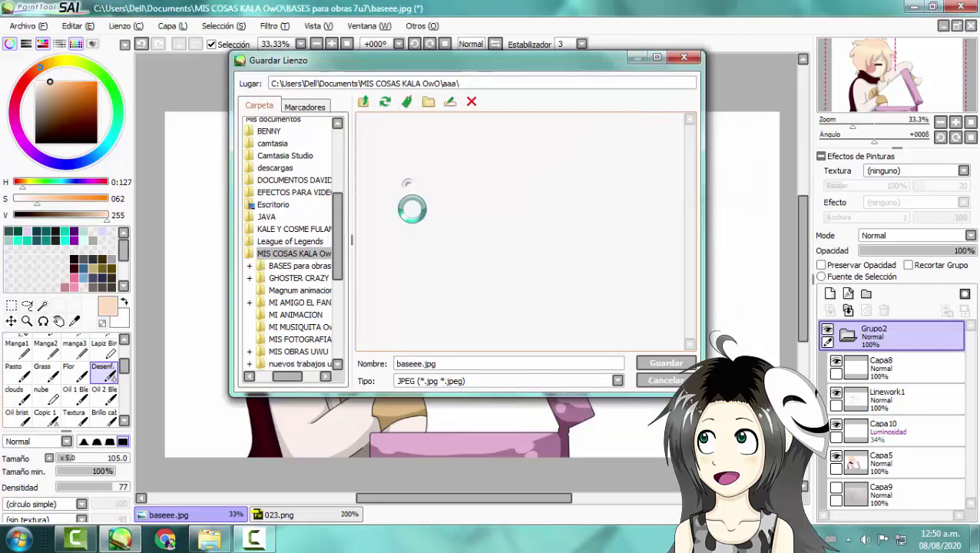
Step: Save the canvas as 001 in PNG format with the 32bpp ARGB pixel format
{"action": "left_click_drag", "start_coordinate": [437, 364], "coordinate": [381, 369]}
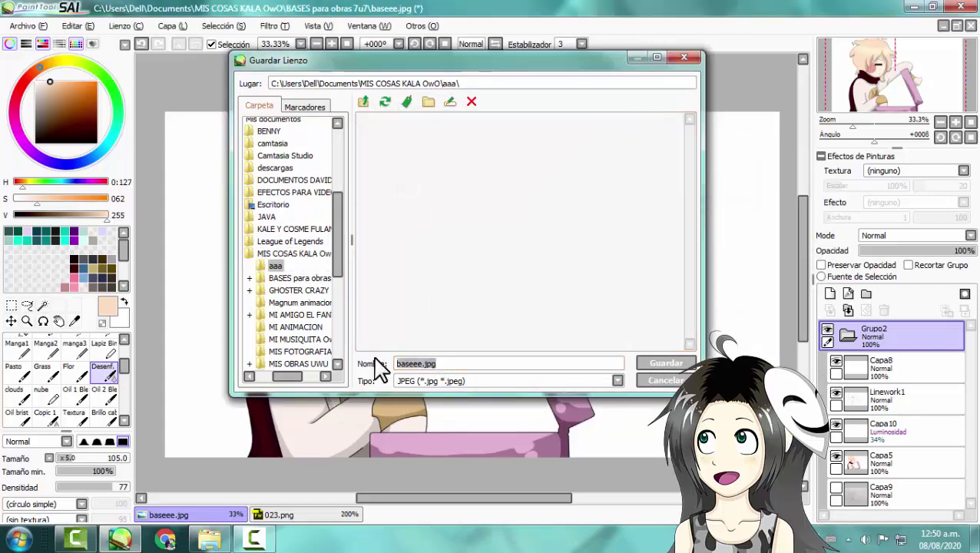
{"action": "type", "text": "001"}
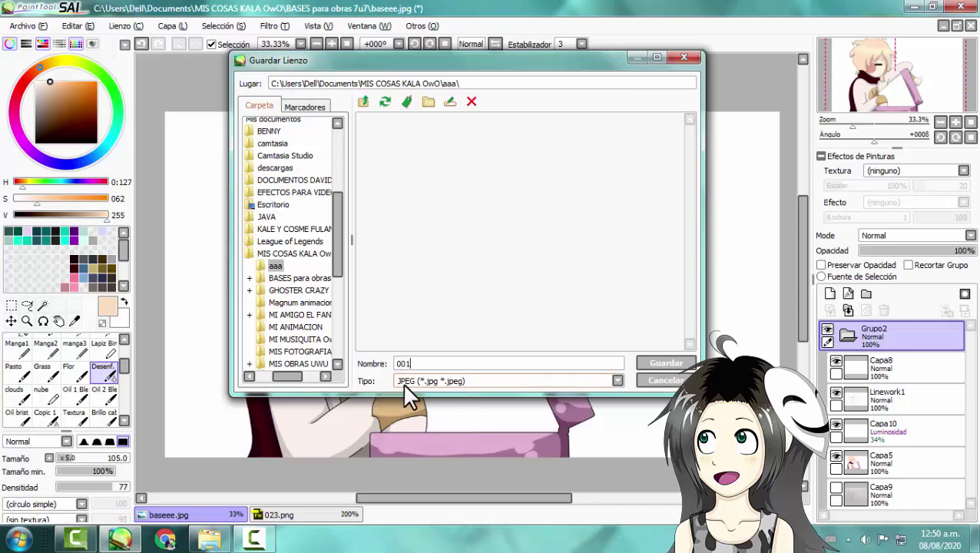
{"action": "left_click", "coordinate": [403, 382]}
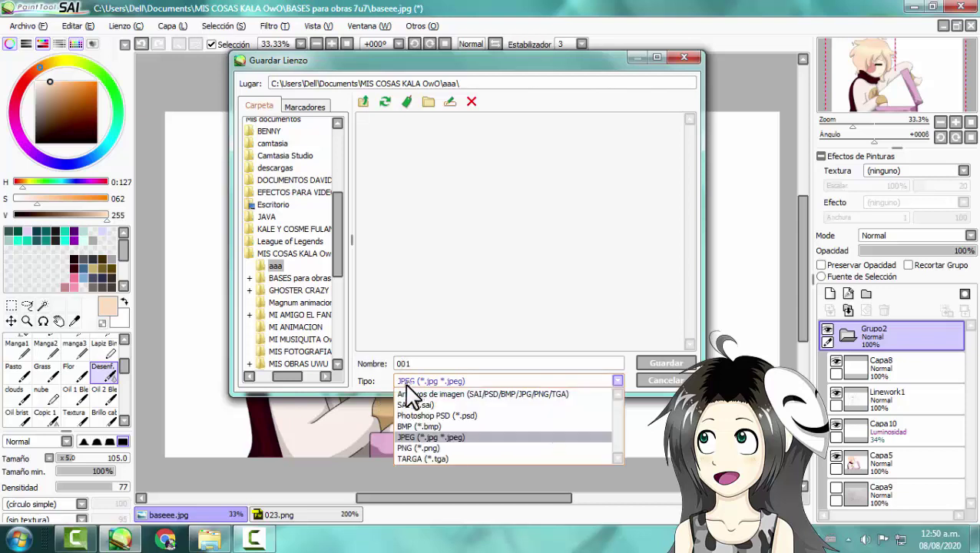
{"action": "left_click", "coordinate": [415, 448]}
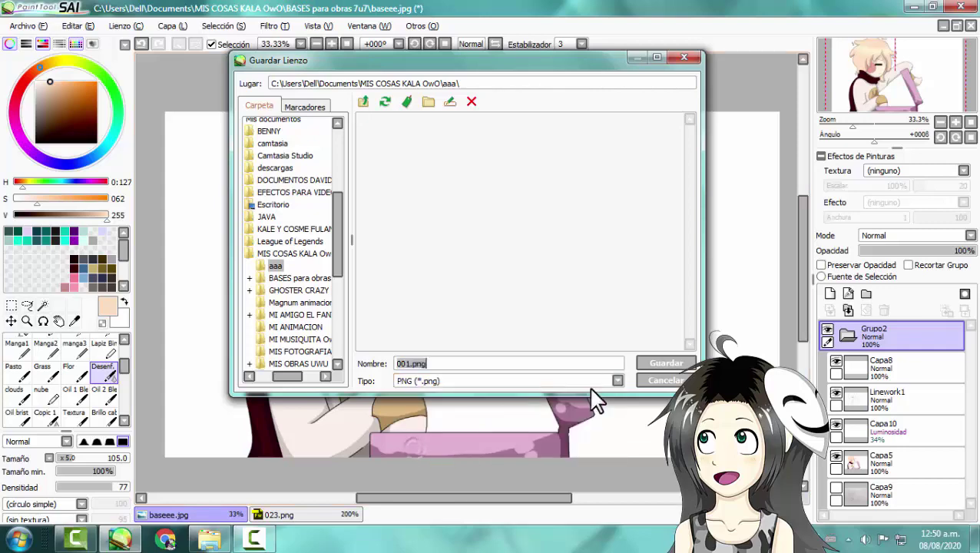
{"action": "left_click", "coordinate": [666, 364]}
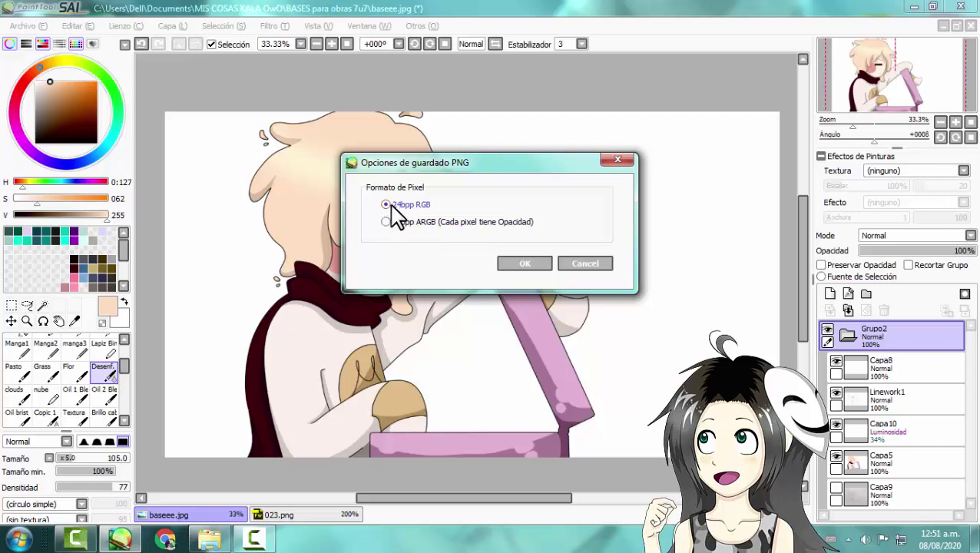
{"action": "left_click", "coordinate": [451, 223]}
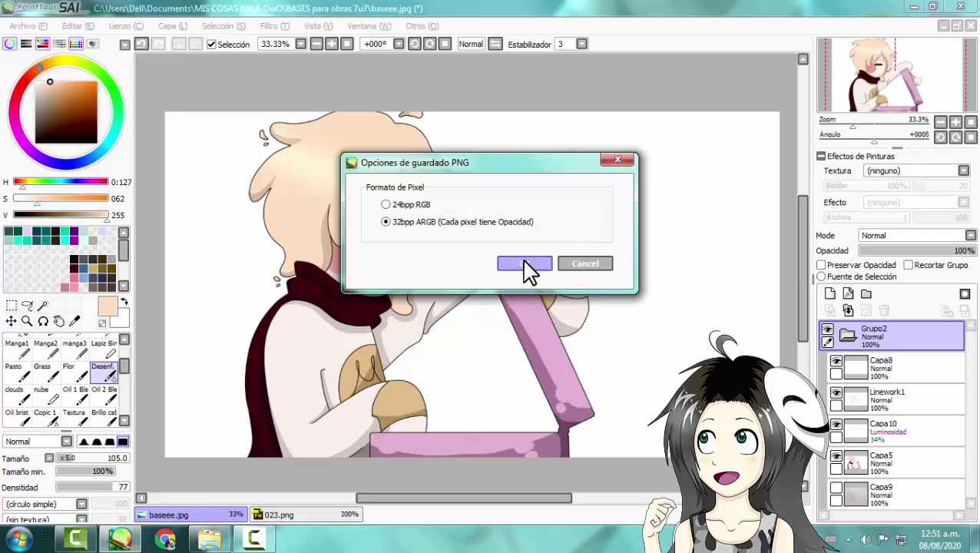
{"action": "left_click", "coordinate": [524, 263]}
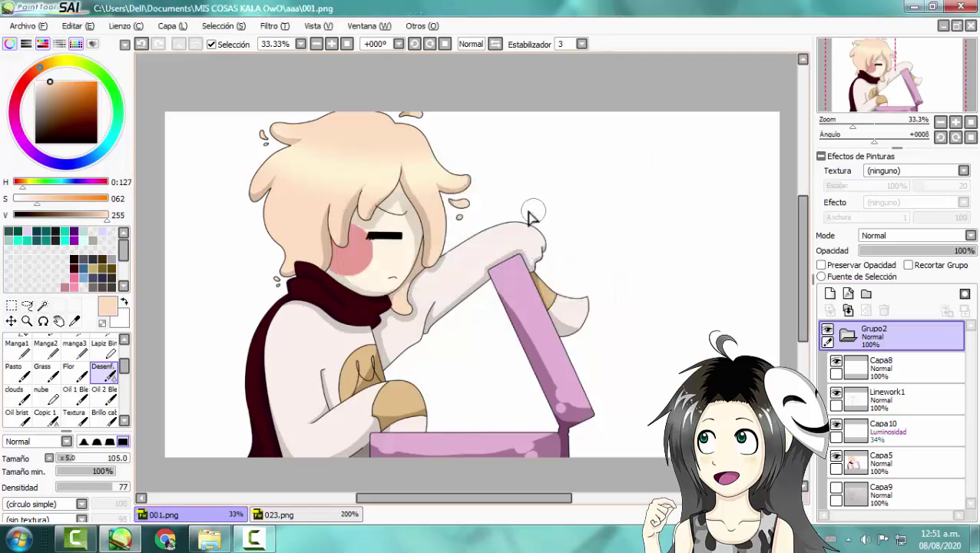
Step: Collapse the Grupo2 layer group
{"action": "left_click_drag", "start_coordinate": [457, 497], "coordinate": [462, 503]}
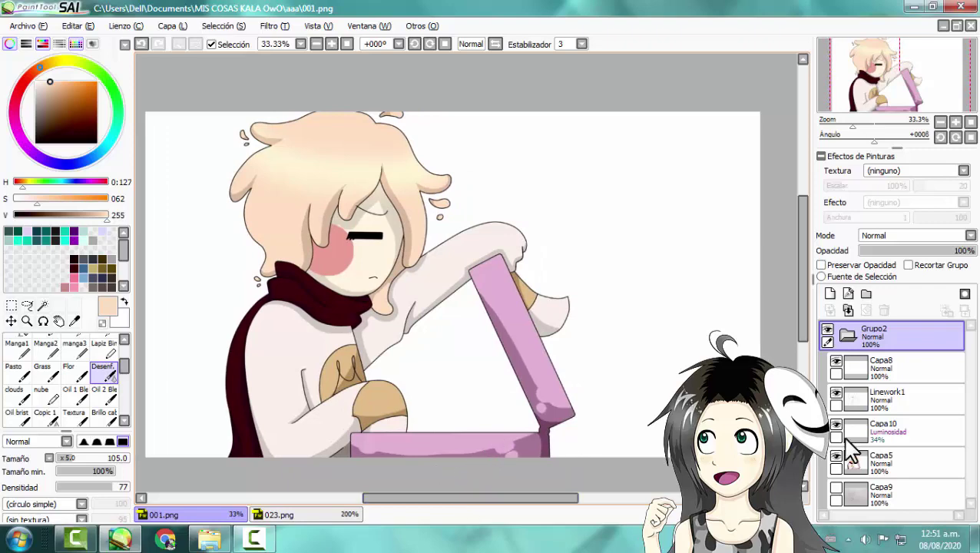
{"action": "left_click", "coordinate": [846, 335]}
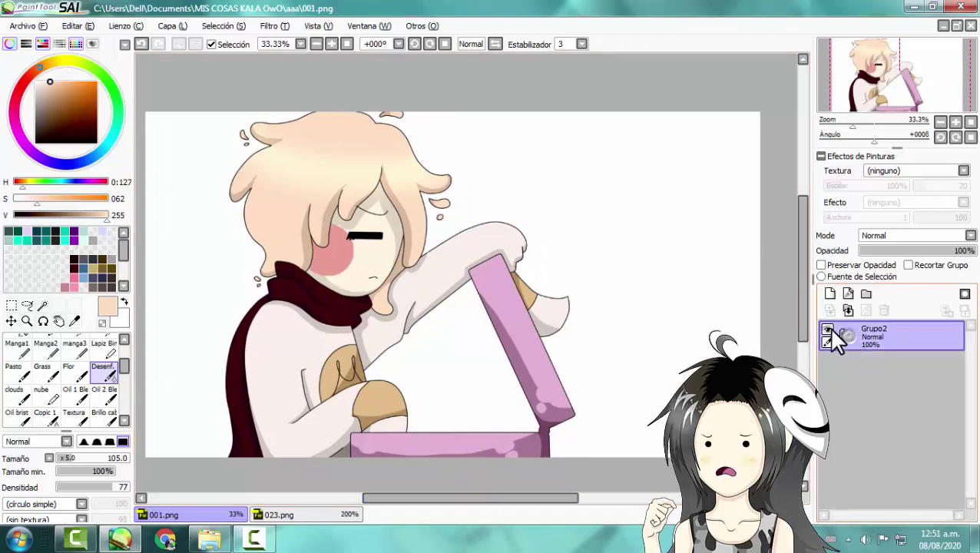
{"action": "left_click", "coordinate": [261, 546]}
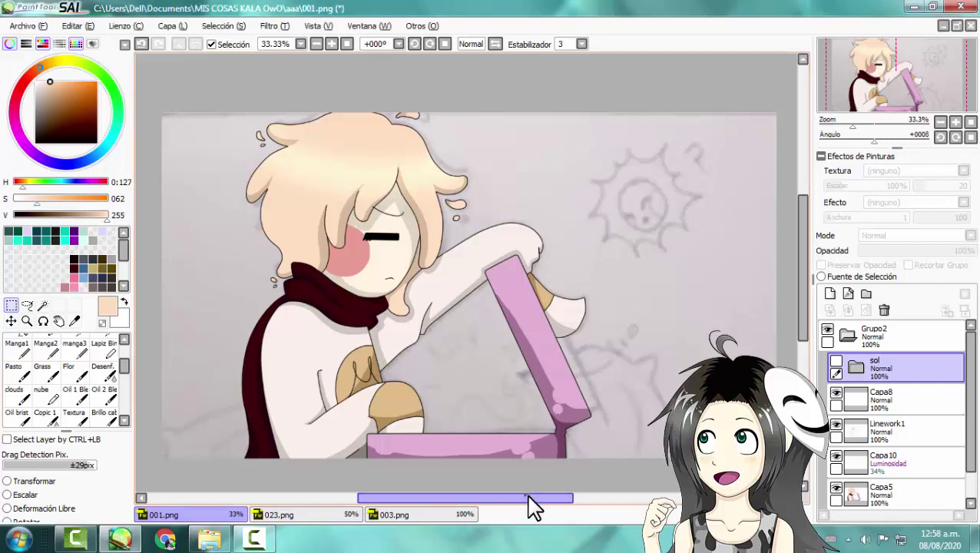
{"action": "left_click", "coordinate": [255, 538]}
{"action": "left_click", "coordinate": [912, 472]}
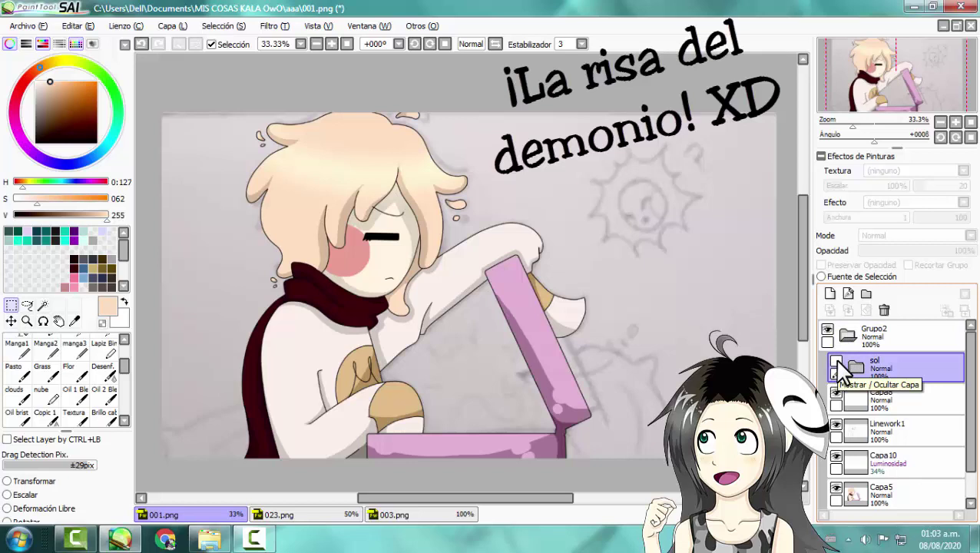
Step: Make the sol layer group visible and expand it to list its layers
{"action": "left_click", "coordinate": [838, 361]}
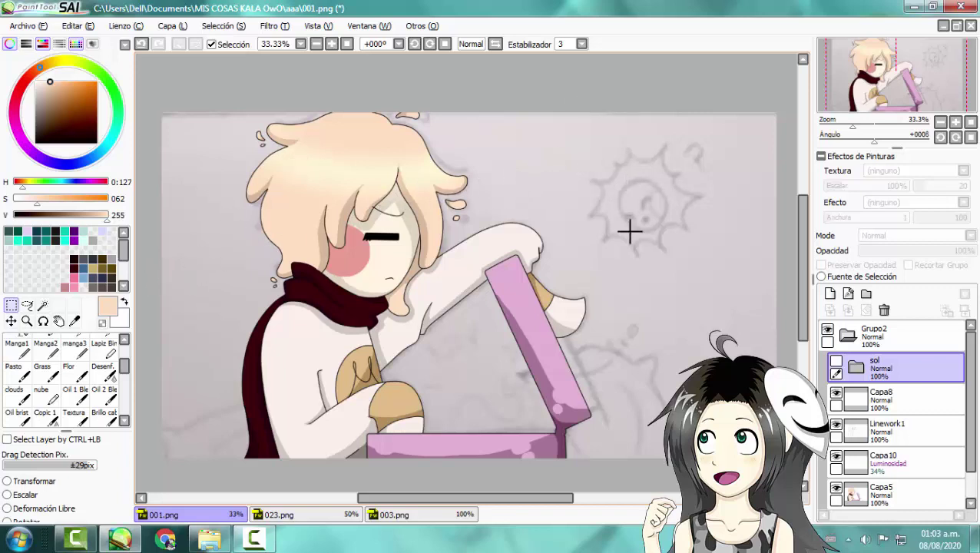
{"action": "left_click", "coordinate": [836, 362]}
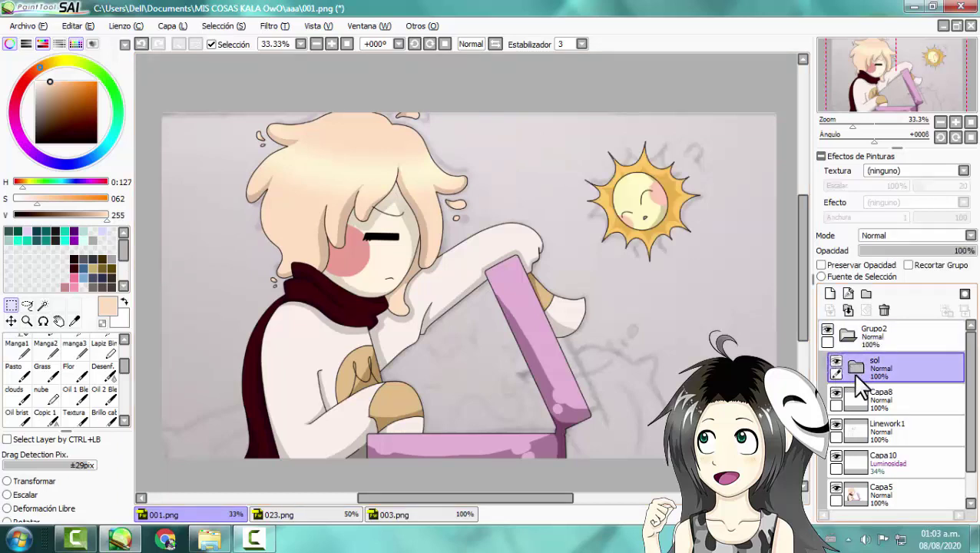
{"action": "left_click", "coordinate": [857, 367]}
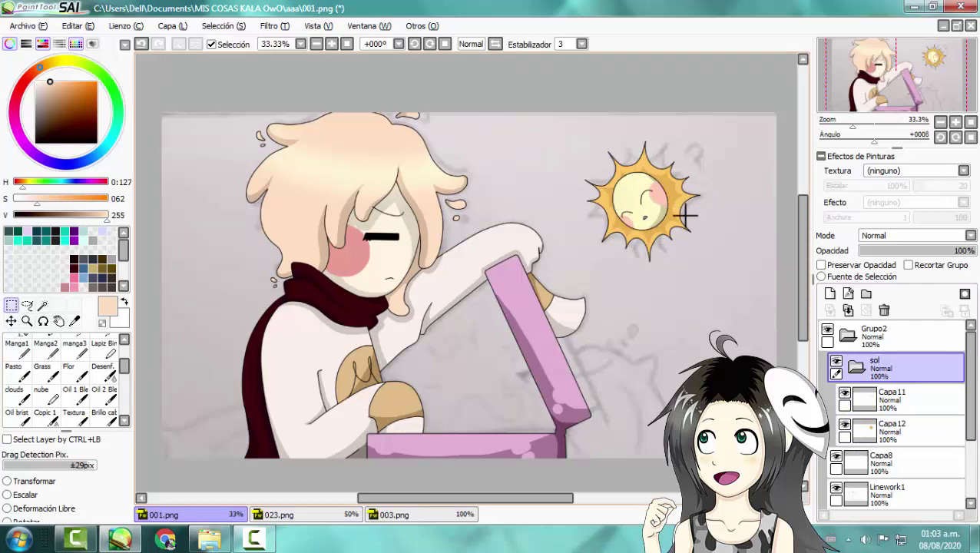
Step: Select layer Capa12 and hide and reshow Capa11 and Capa12 in turn to examine what each sun layer holds
{"action": "left_click", "coordinate": [905, 436]}
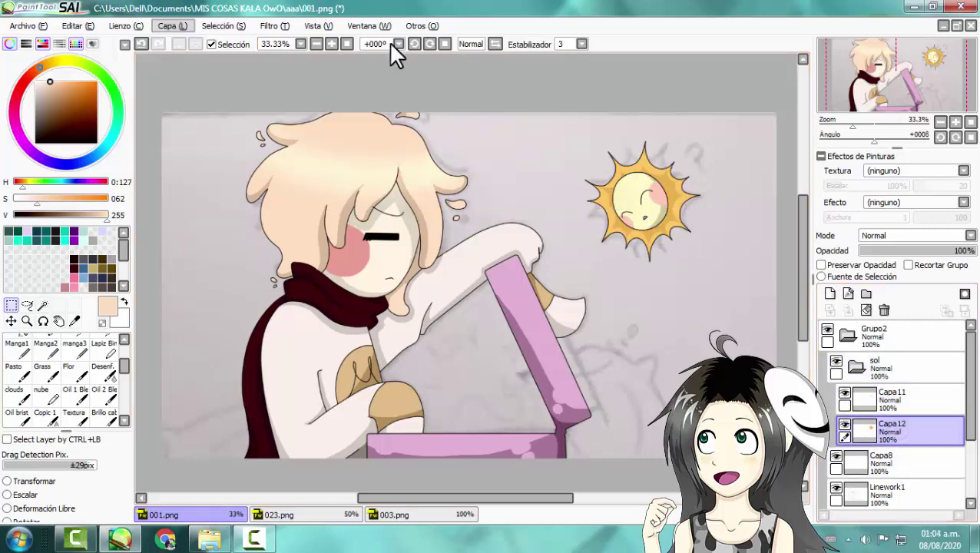
{"action": "left_click", "coordinate": [846, 393]}
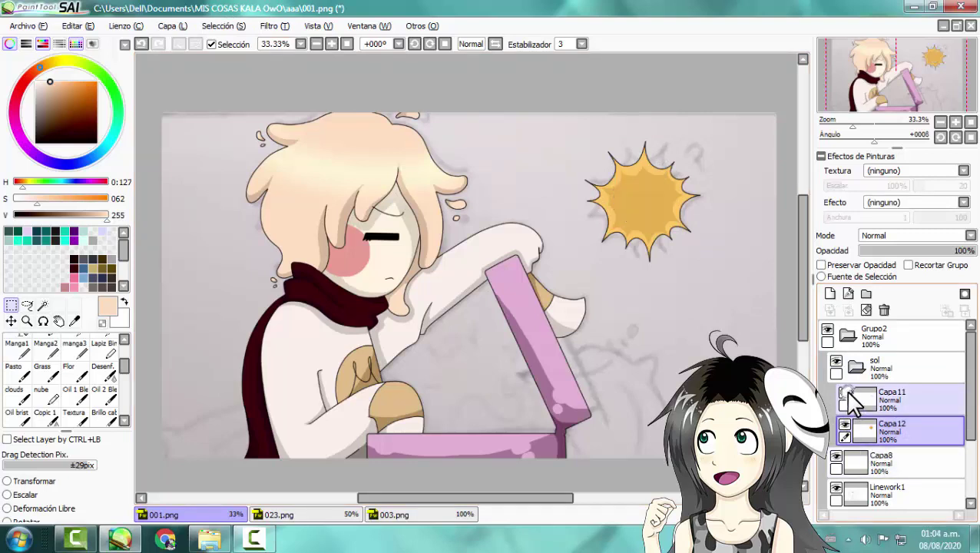
{"action": "left_click", "coordinate": [847, 394]}
{"action": "left_click", "coordinate": [845, 427]}
{"action": "left_click", "coordinate": [845, 427]}
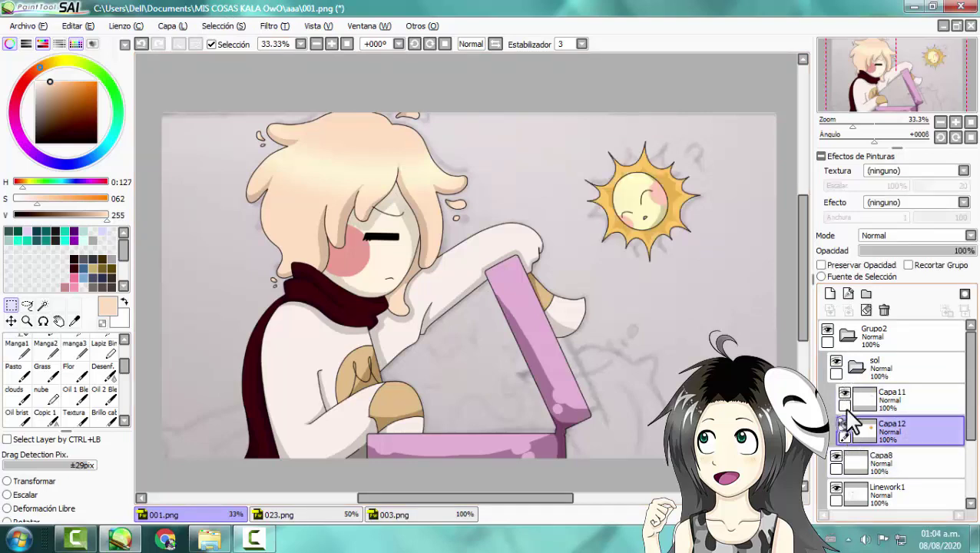
Step: Collapse the sol layer group inside Grupo2
{"action": "left_click", "coordinate": [855, 368]}
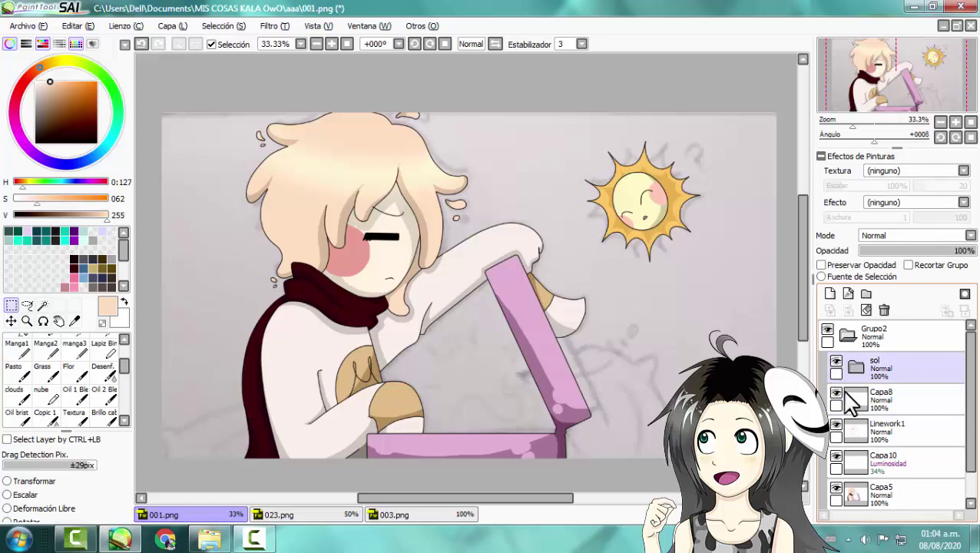
{"action": "left_click", "coordinate": [836, 435]}
{"action": "left_click", "coordinate": [830, 326]}
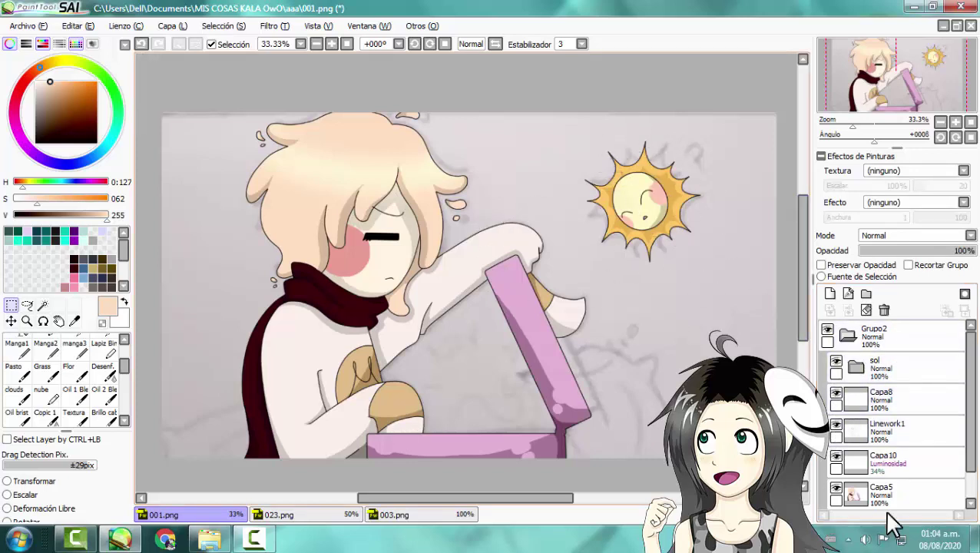
{"action": "left_click", "coordinate": [883, 436]}
{"action": "left_click_drag", "start_coordinate": [889, 453], "coordinate": [100, 68]}
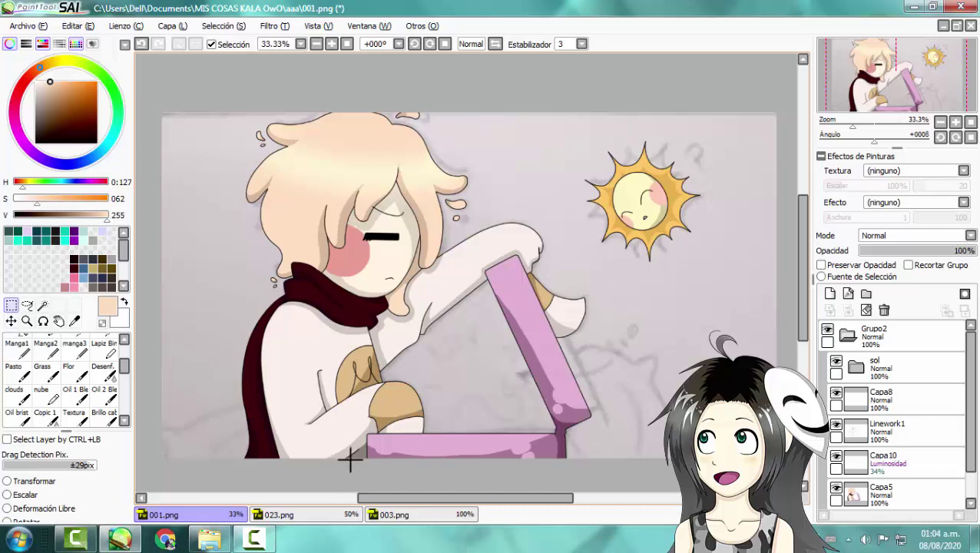
{"action": "left_click", "coordinate": [253, 538]}
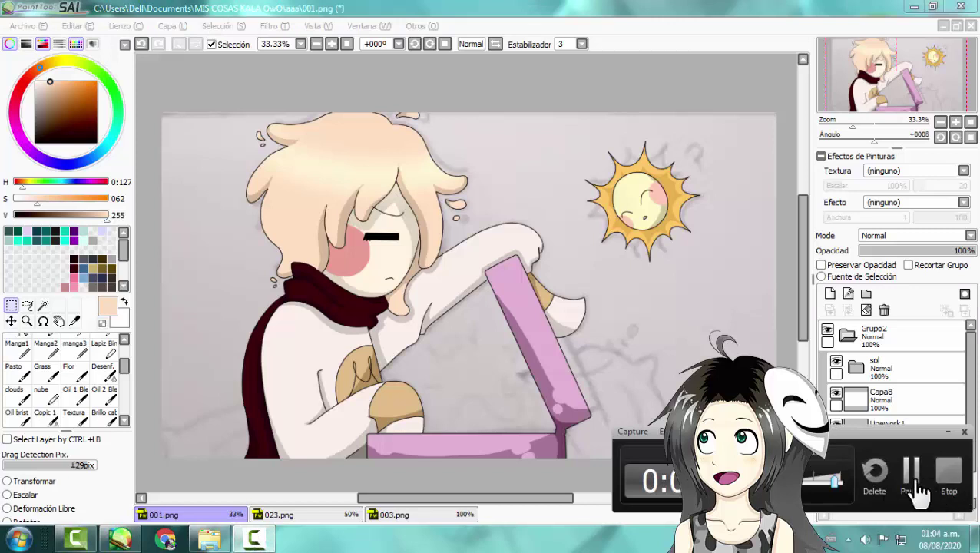
{"action": "left_click", "coordinate": [911, 482]}
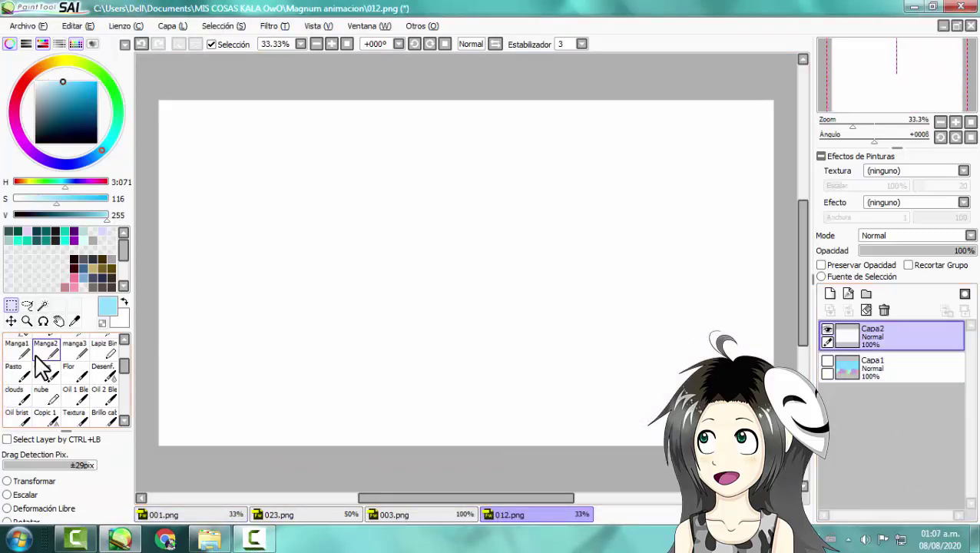
Step: Fill the whole of layer Capa2 in 012.png with light blue using the Cubo tool
{"action": "scroll", "coordinate": [35, 365], "scroll_direction": "up", "scroll_amount": 3}
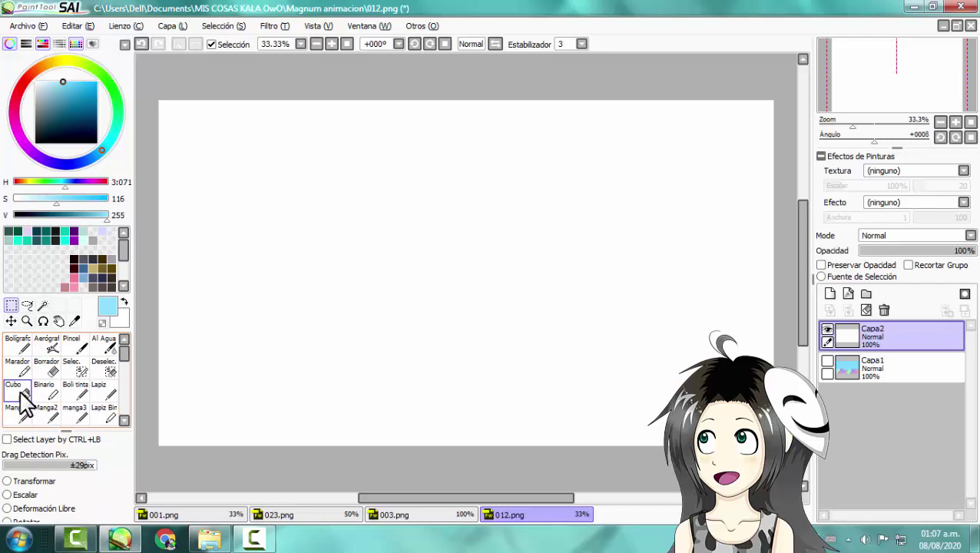
{"action": "left_click", "coordinate": [21, 397]}
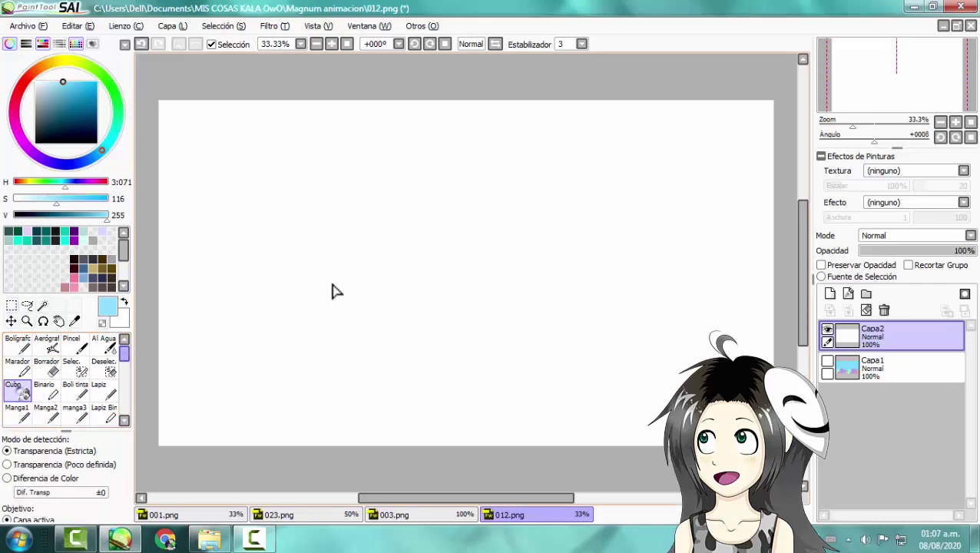
{"action": "left_click", "coordinate": [393, 266]}
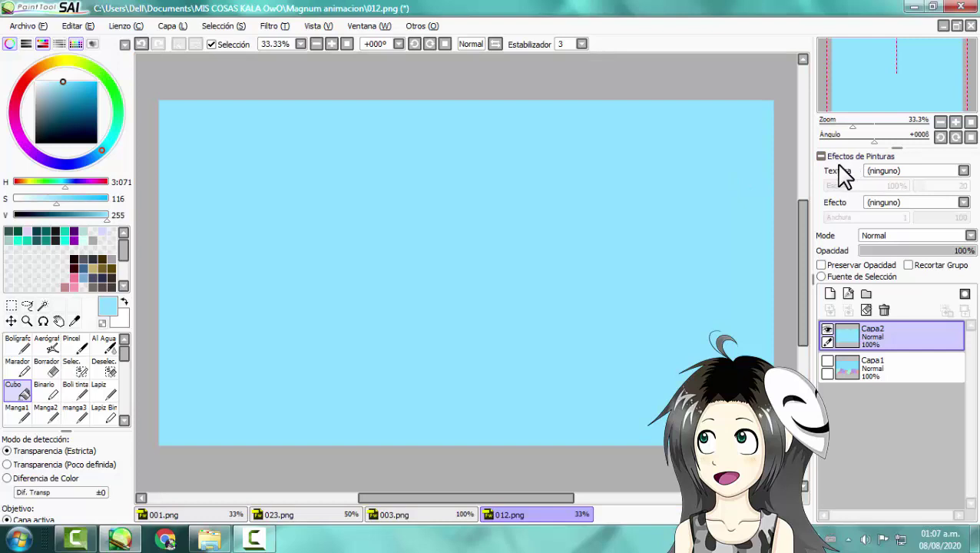
Step: Try the Diamonds texture and the Plaid B texture on the blue fill of Capa2
{"action": "left_click", "coordinate": [888, 172]}
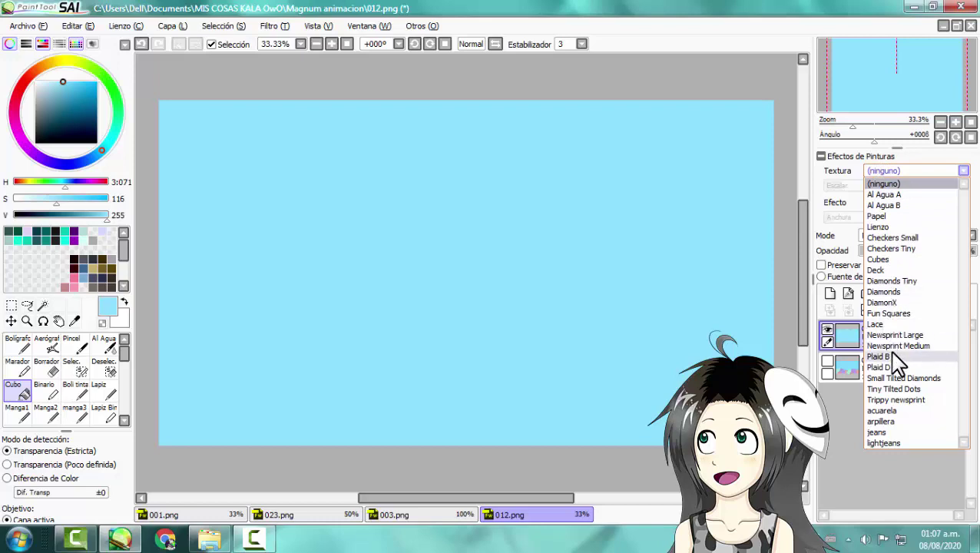
{"action": "left_click", "coordinate": [893, 293]}
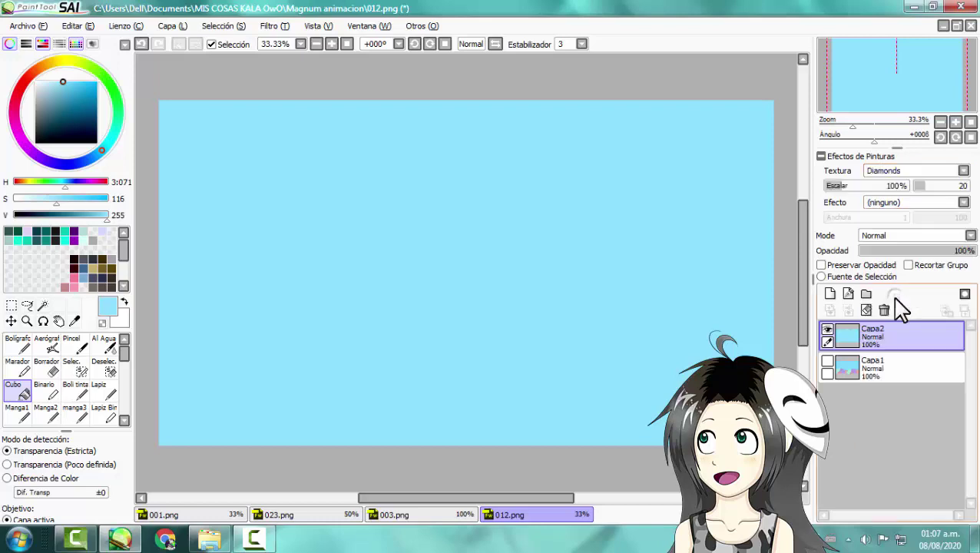
{"action": "left_click", "coordinate": [885, 172]}
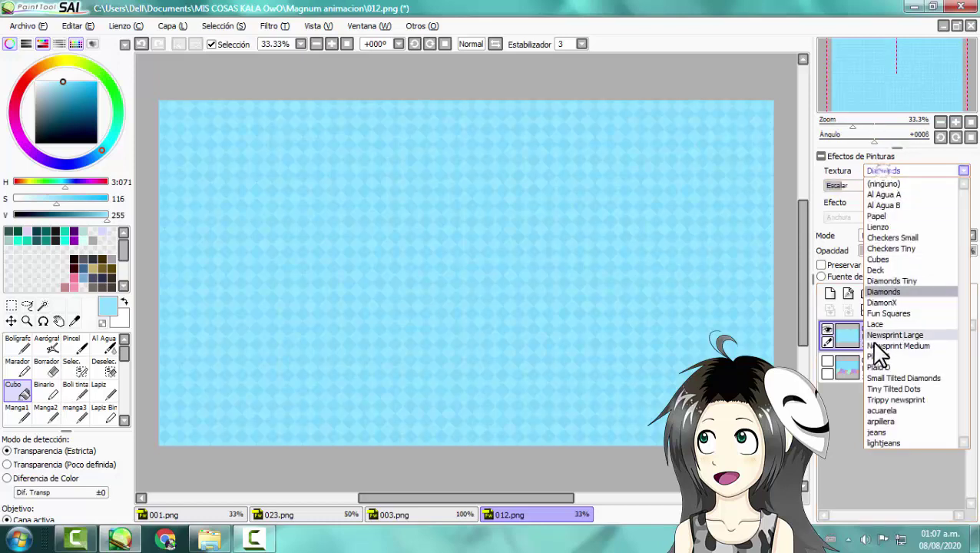
{"action": "left_click", "coordinate": [879, 356]}
Step: Give Capa2 the Deck texture with a scale of 103% and an intensity of 28
{"action": "left_click", "coordinate": [885, 172]}
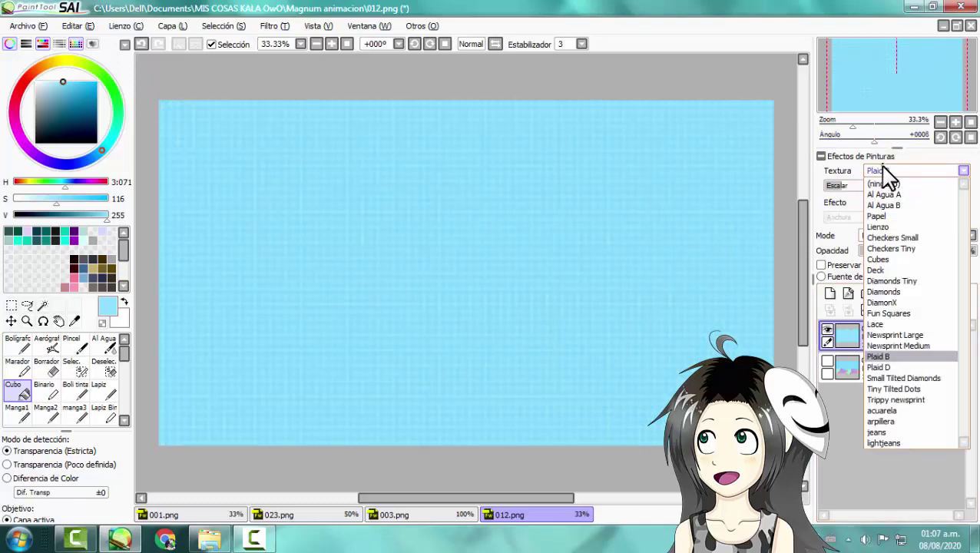
{"action": "left_click", "coordinate": [875, 270]}
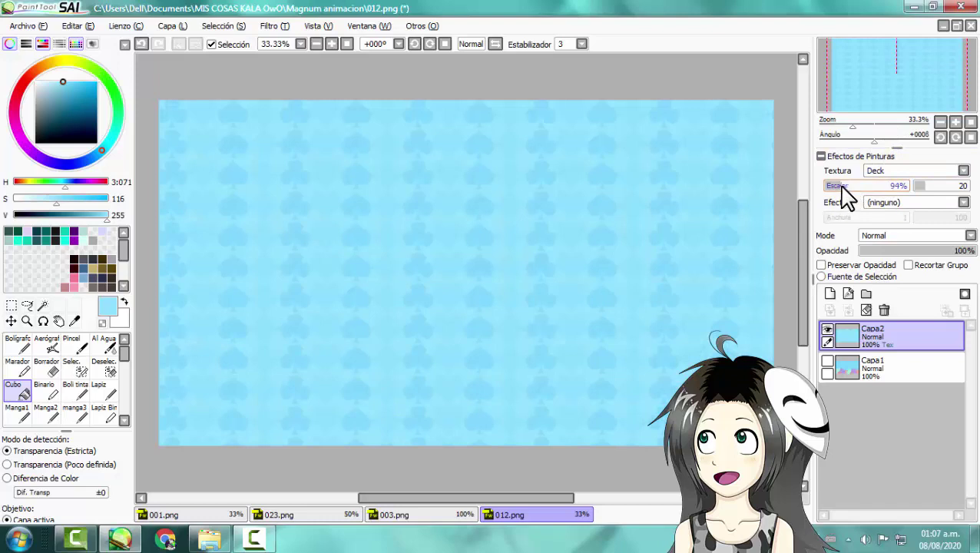
{"action": "left_click_drag", "start_coordinate": [844, 197], "coordinate": [850, 187]}
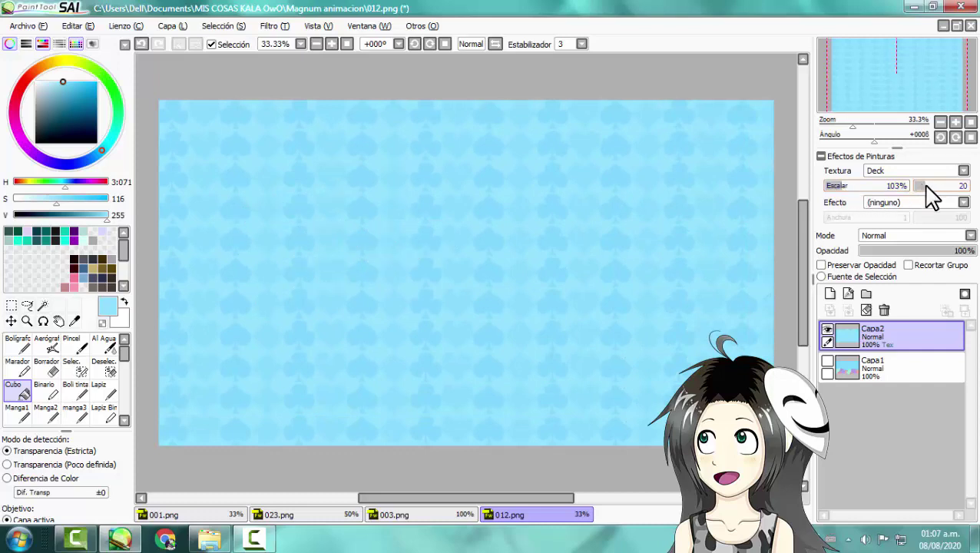
{"action": "mouse_move", "coordinate": [927, 196]}
{"action": "left_mouse_down"}
{"action": "mouse_move", "coordinate": [974, 188]}
{"action": "mouse_move", "coordinate": [928, 194]}
{"action": "mouse_move", "coordinate": [965, 193]}
{"action": "mouse_move", "coordinate": [922, 185]}
{"action": "mouse_move", "coordinate": [934, 186]}
{"action": "left_mouse_up"}
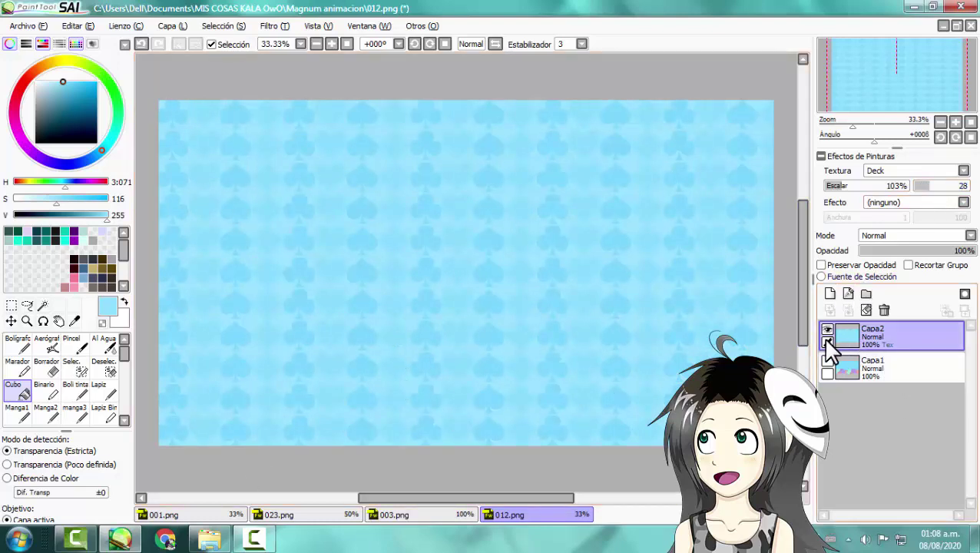
Step: Delete layer Capa2 and make Capa1, the pillow background, visible
{"action": "left_click", "coordinate": [884, 310]}
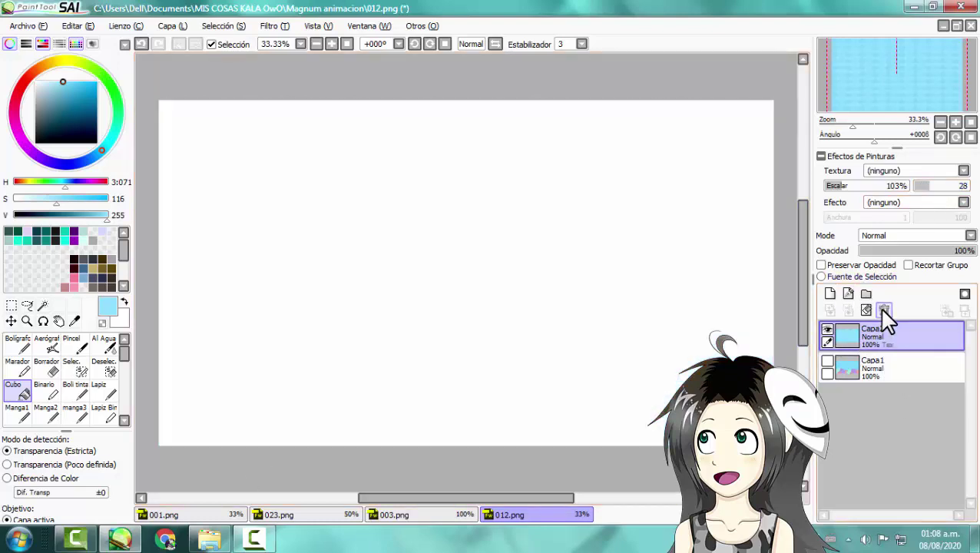
{"action": "left_click", "coordinate": [828, 330]}
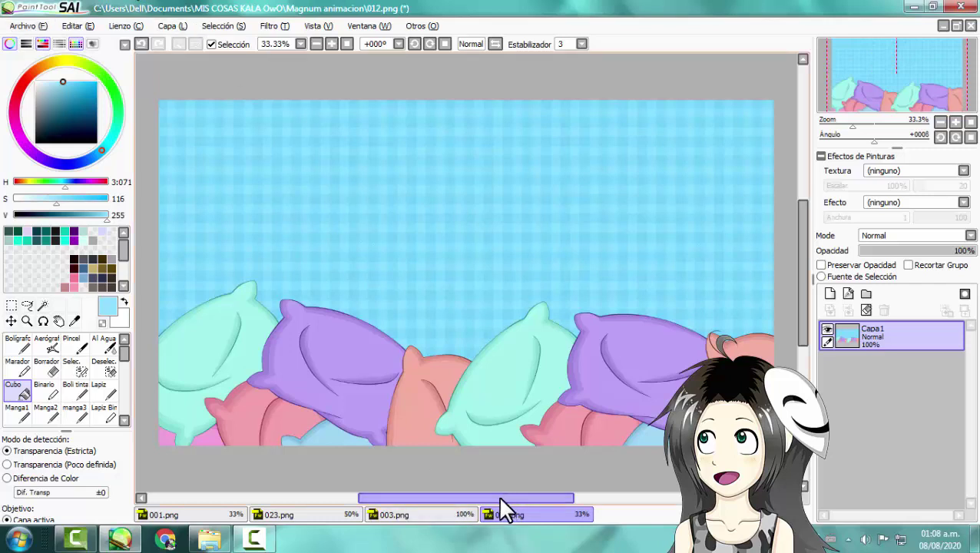
{"action": "left_click_drag", "start_coordinate": [498, 495], "coordinate": [492, 496]}
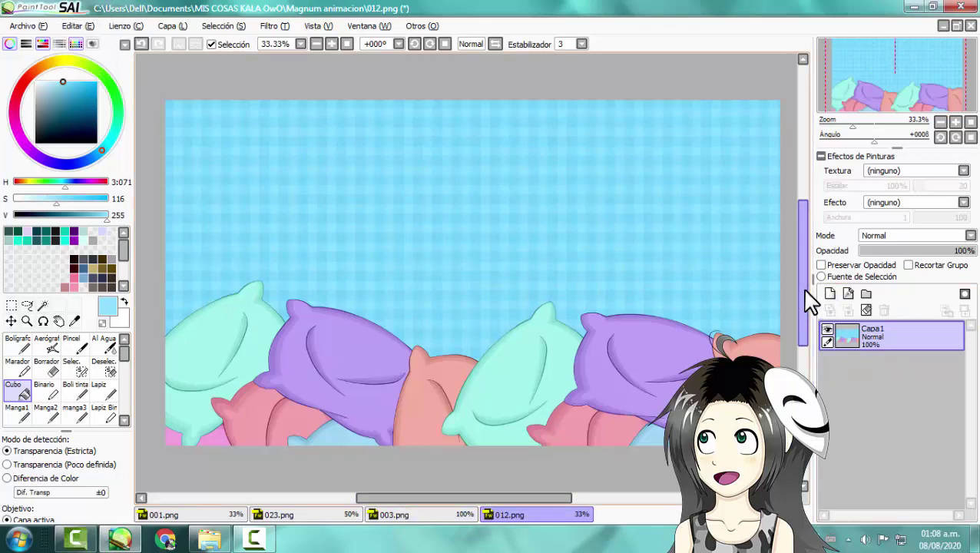
{"action": "mouse_move", "coordinate": [809, 302]}
{"action": "left_mouse_down"}
{"action": "mouse_move", "coordinate": [810, 292]}
{"action": "mouse_move", "coordinate": [814, 306]}
{"action": "left_mouse_up"}
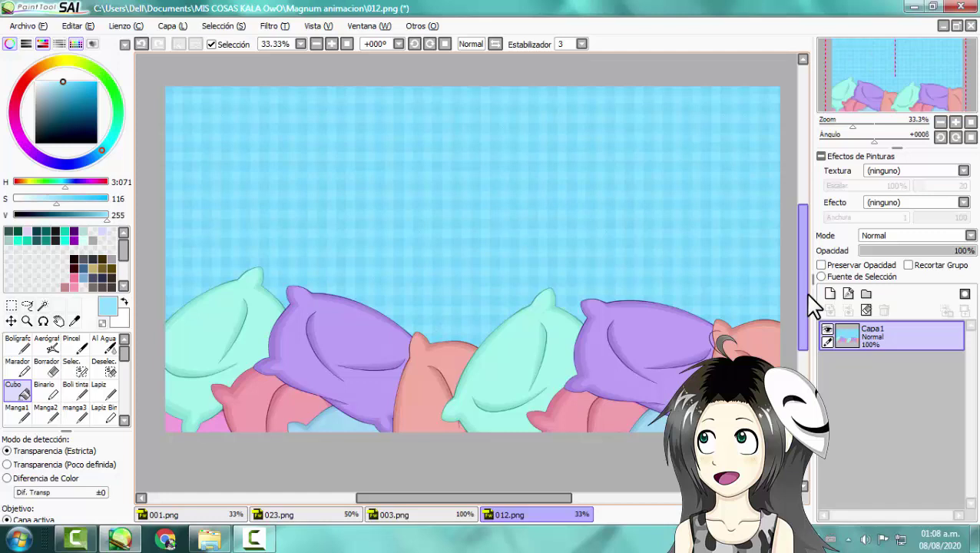
{"action": "scroll", "coordinate": [804, 308], "scroll_direction": "up", "scroll_amount": 2}
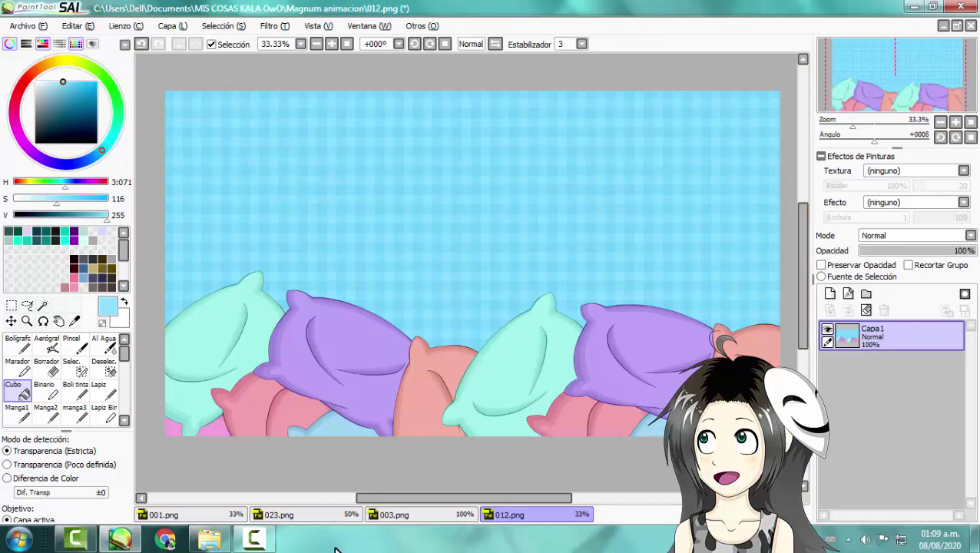
{"action": "left_click", "coordinate": [260, 542]}
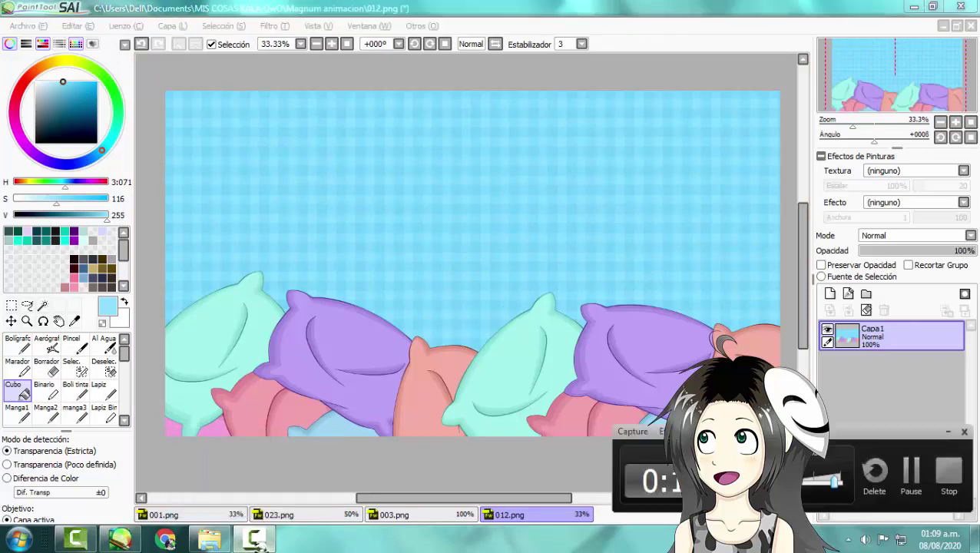